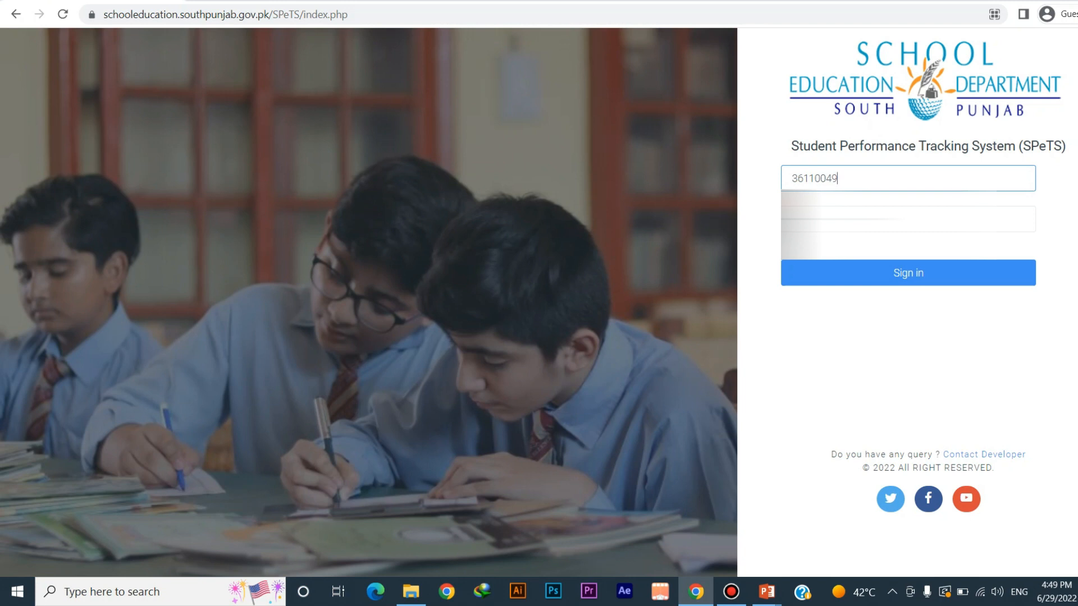
# Enter the password, glance at the developer contact details, and sign in to SPeTS
pyautogui.click(908, 218)
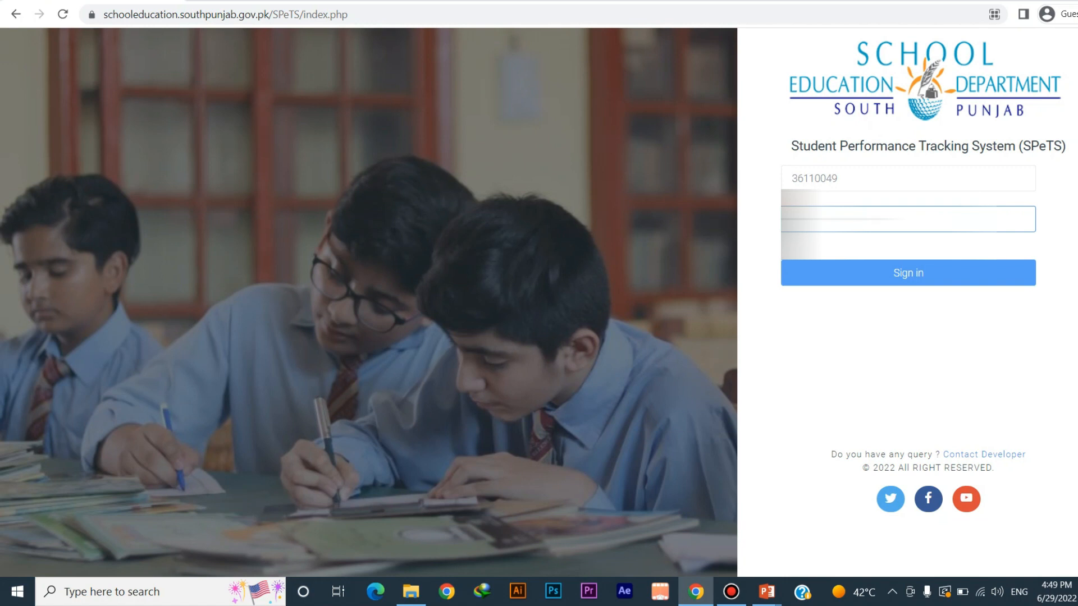
pyautogui.click(984, 454)
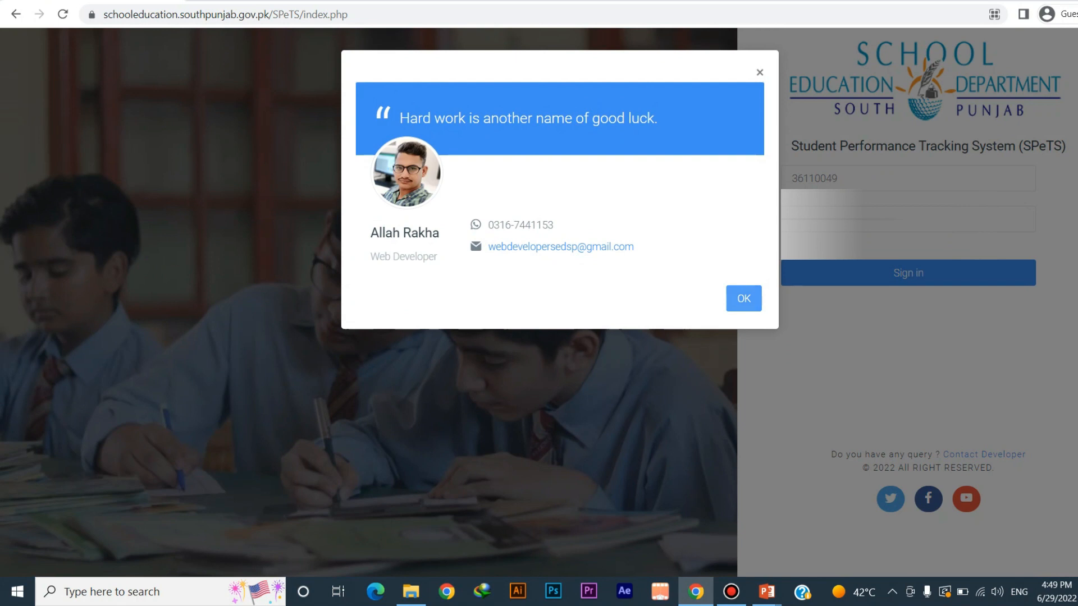
pyautogui.click(744, 299)
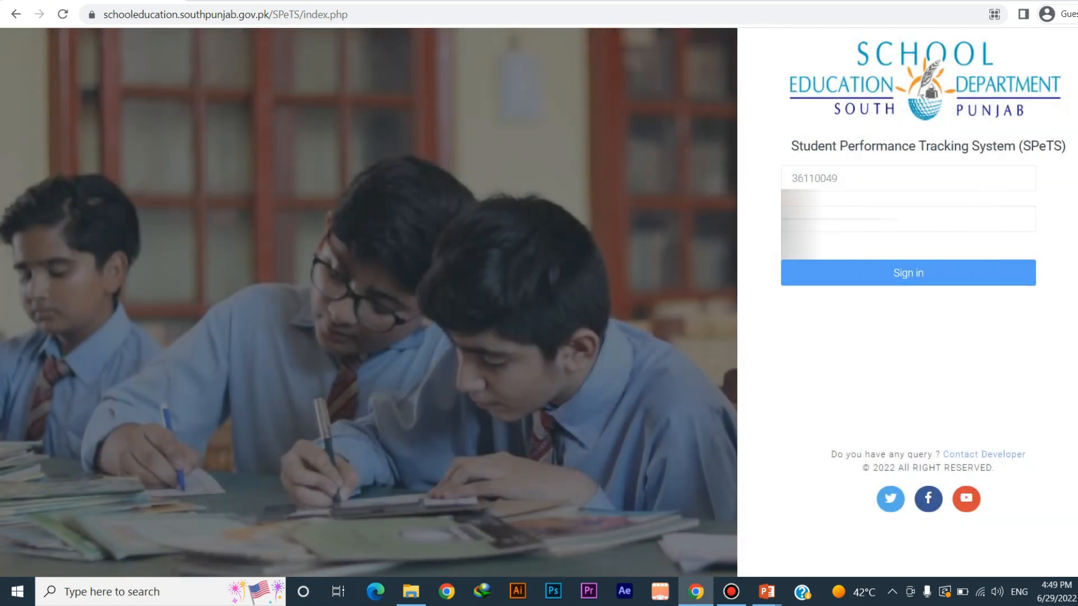
pyautogui.click(908, 273)
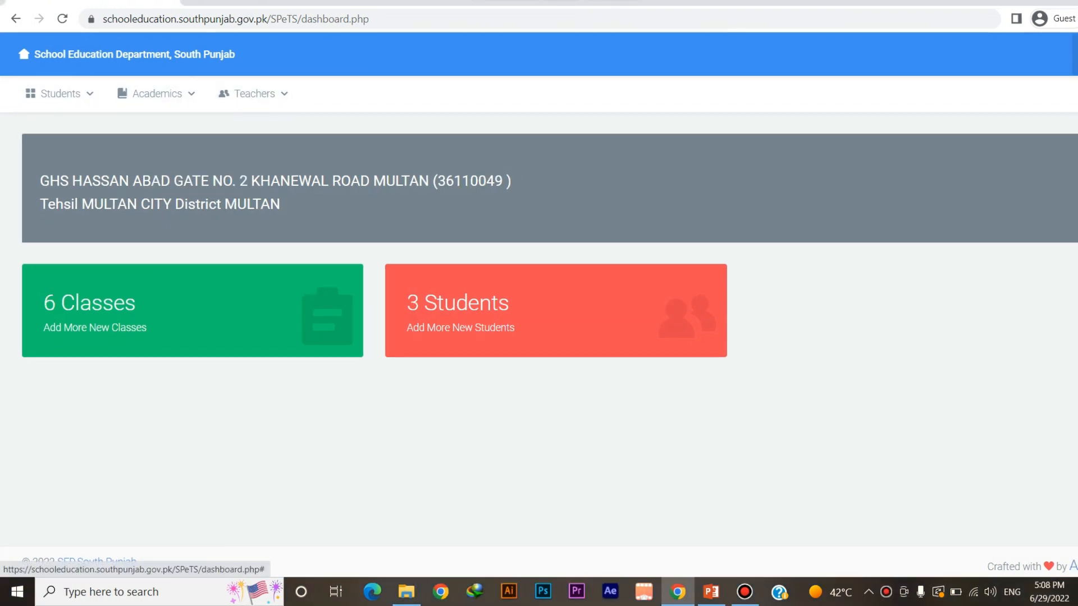
# From the profile menu, change the account password by entering the old password and the new one twice
pyautogui.click(1074, 54)
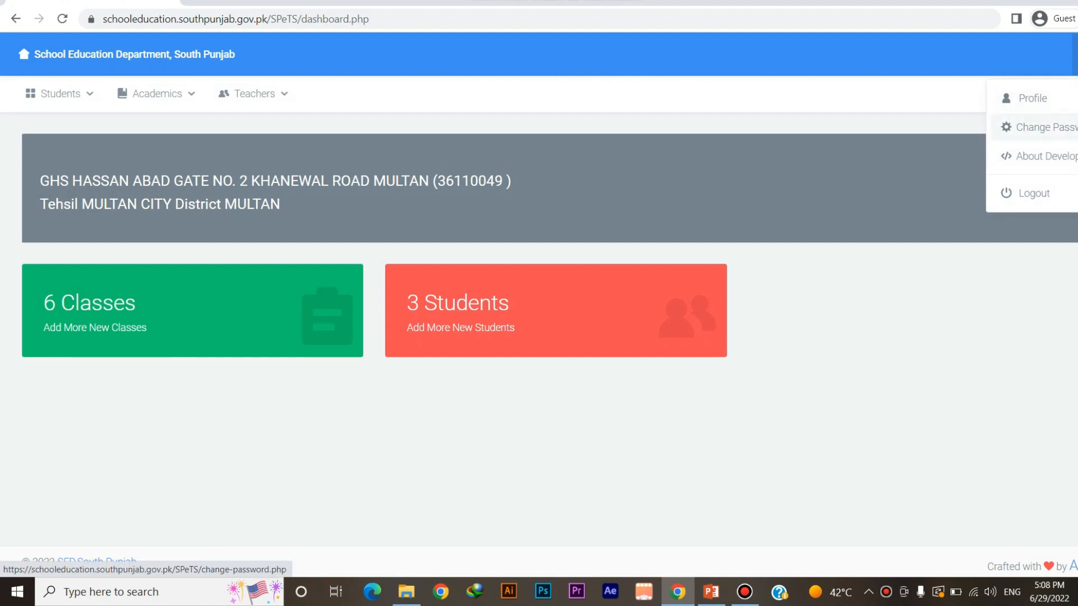
pyautogui.click(1038, 127)
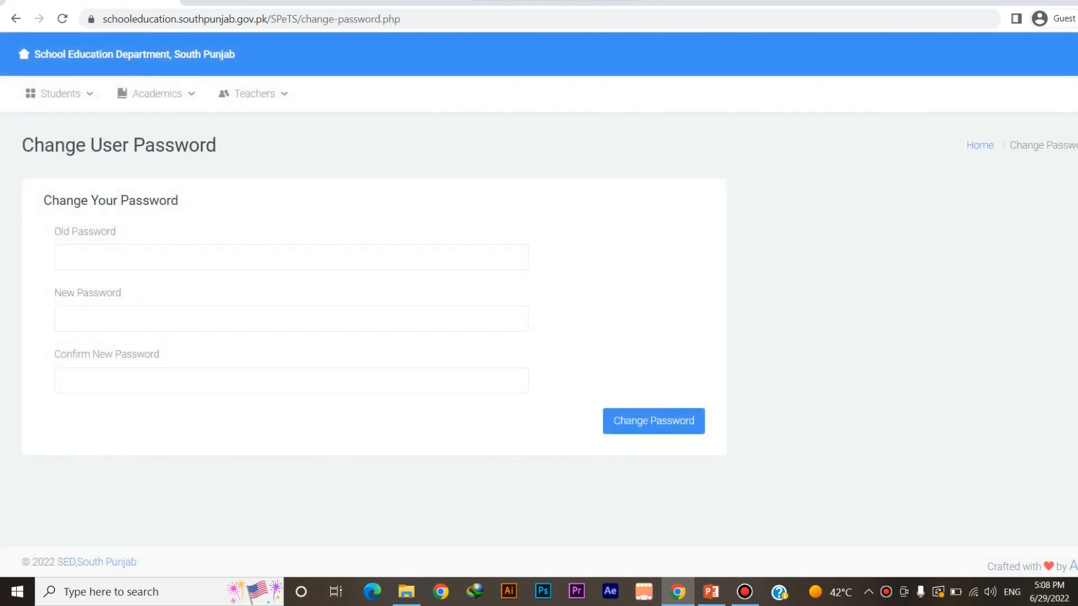
pyautogui.click(66, 257)
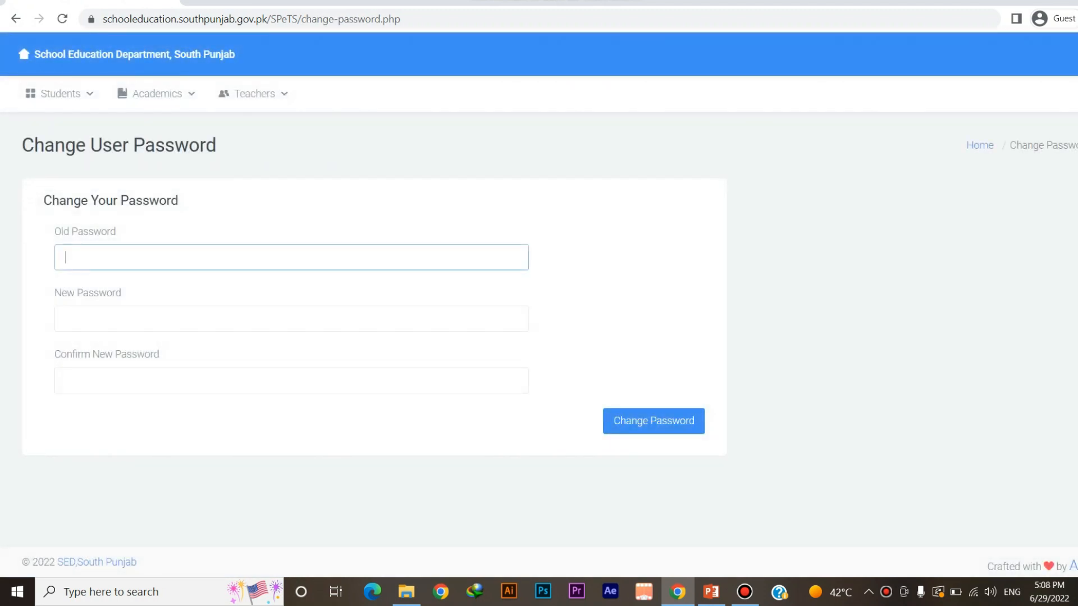
pyautogui.write('•••••••••')
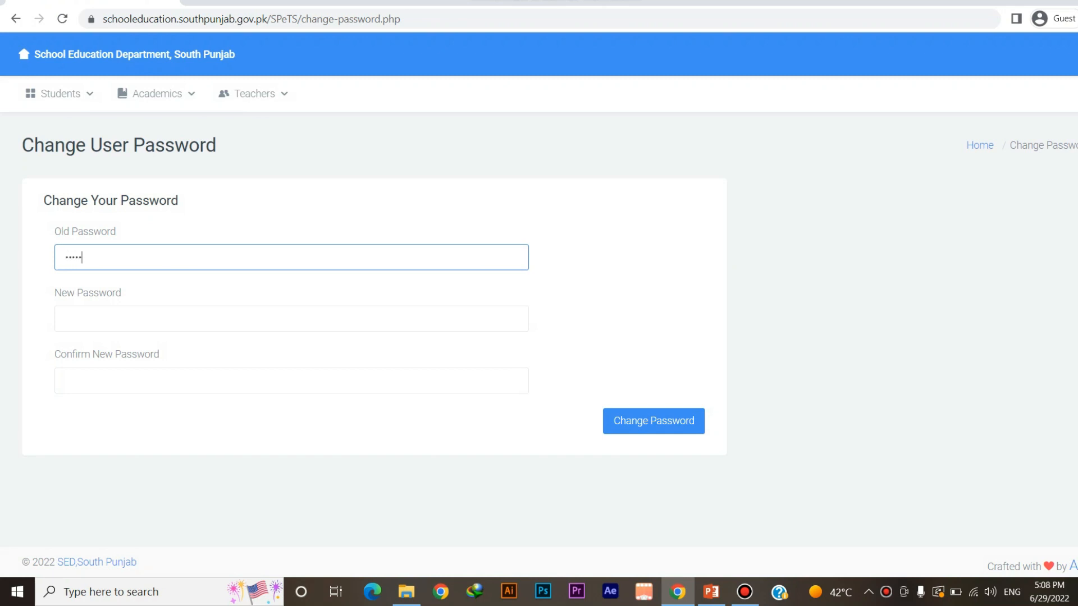
pyautogui.click(66, 318)
pyautogui.write('•••••••••')
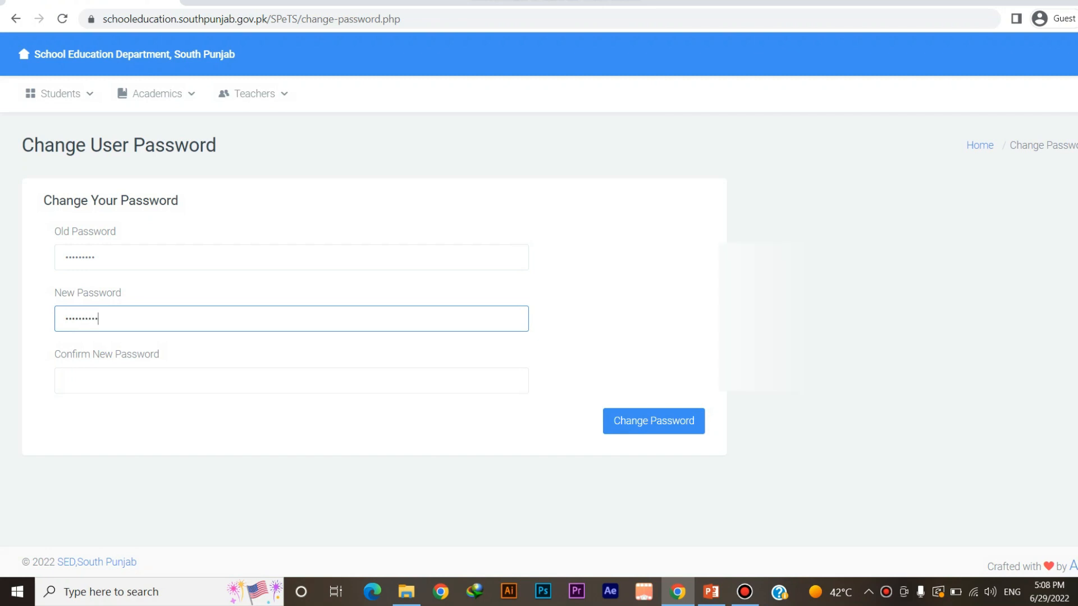
pyautogui.click(67, 380)
pyautogui.write('••••••••••')
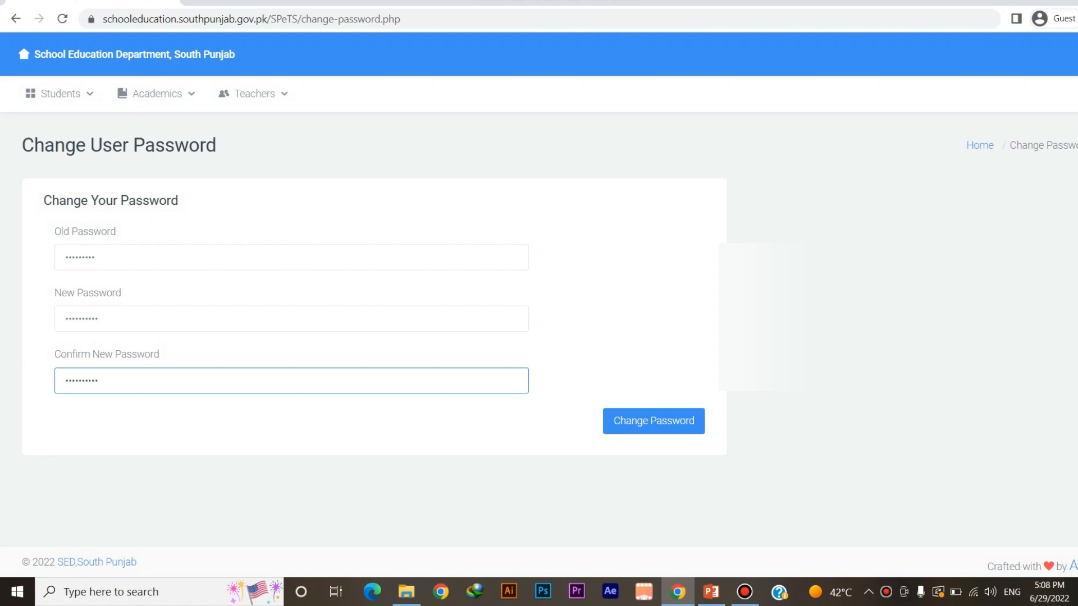
pyautogui.click(653, 421)
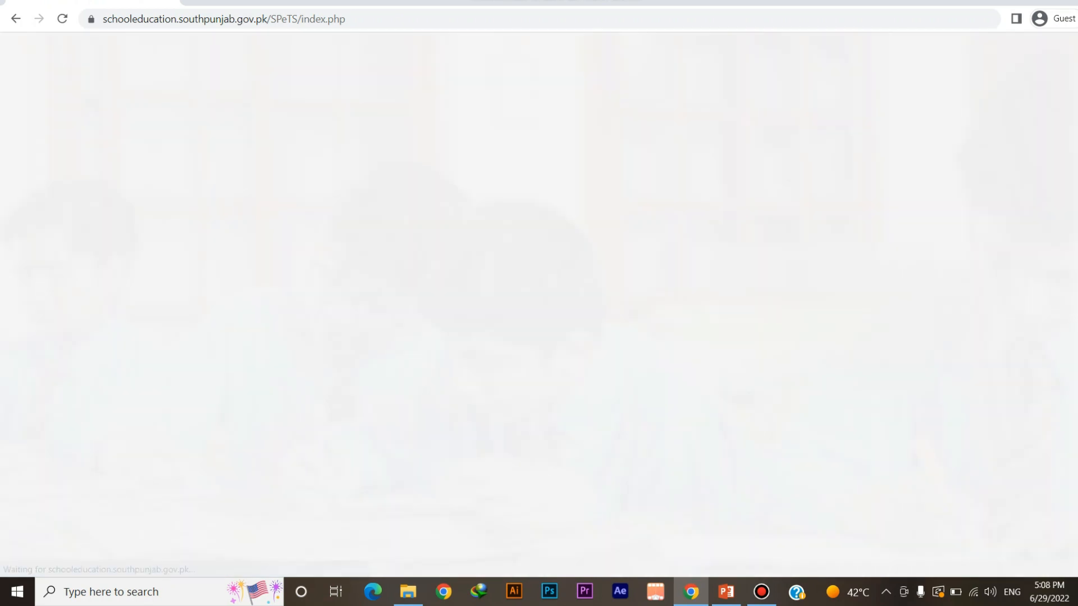
# Log back in with the school's EMIS code and the new password
pyautogui.write('36110049')
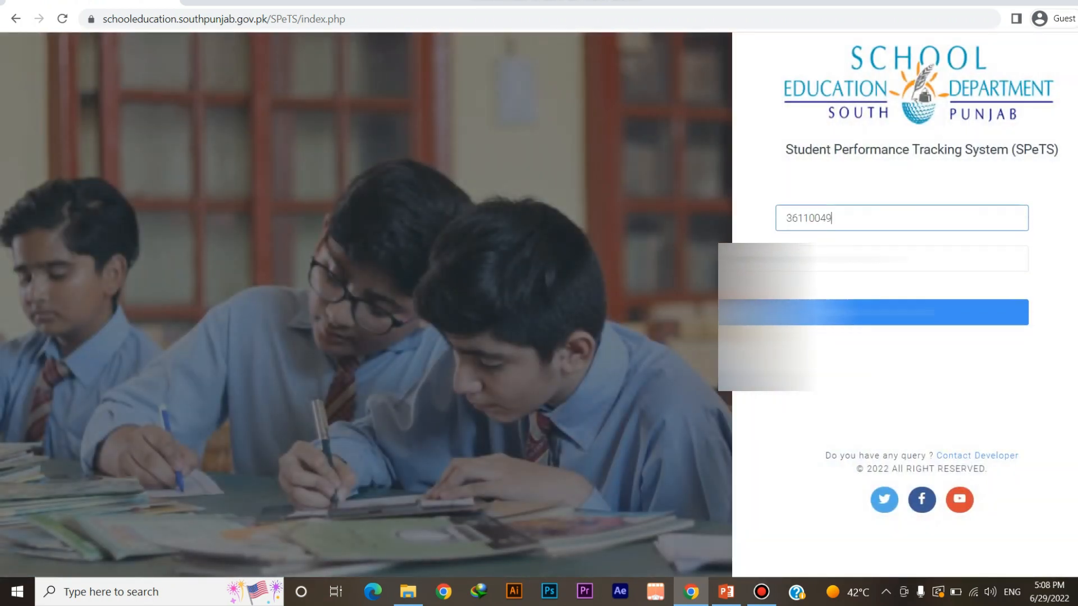
pyautogui.press('Tab')
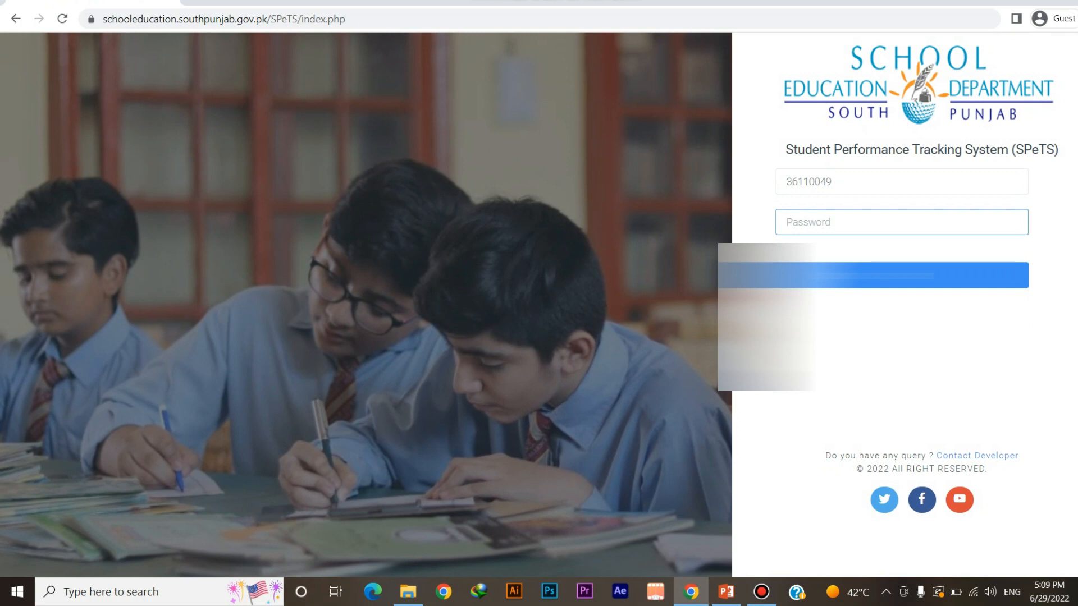
pyautogui.write('••••••••••')
pyautogui.press('Return')
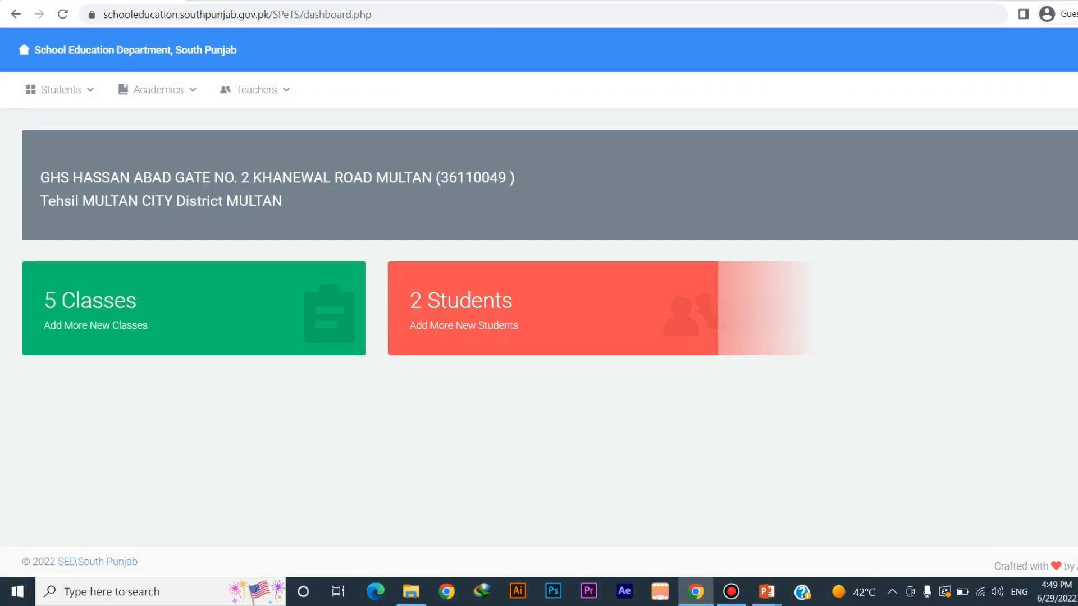
# Browse the Students, Academics and Teachers menus, then go to Students > Classes
pyautogui.click(59, 90)
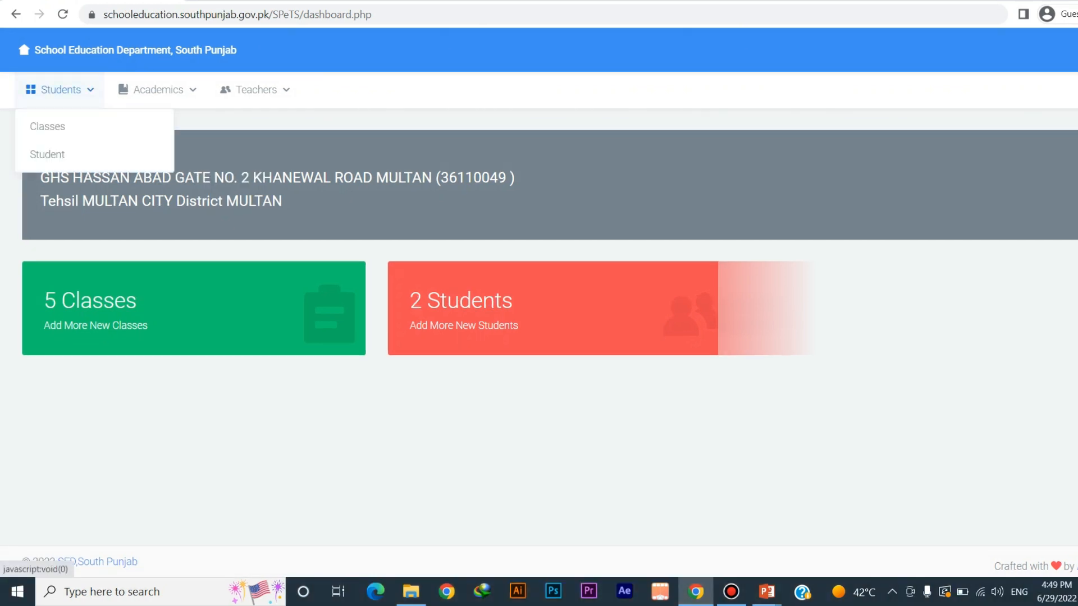
pyautogui.click(157, 90)
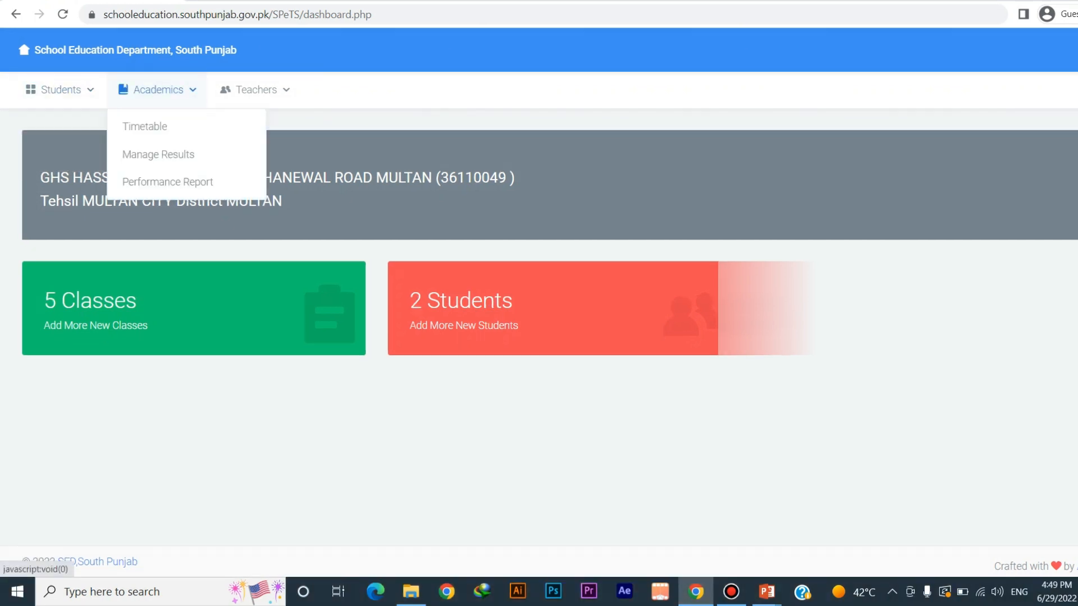
pyautogui.click(255, 90)
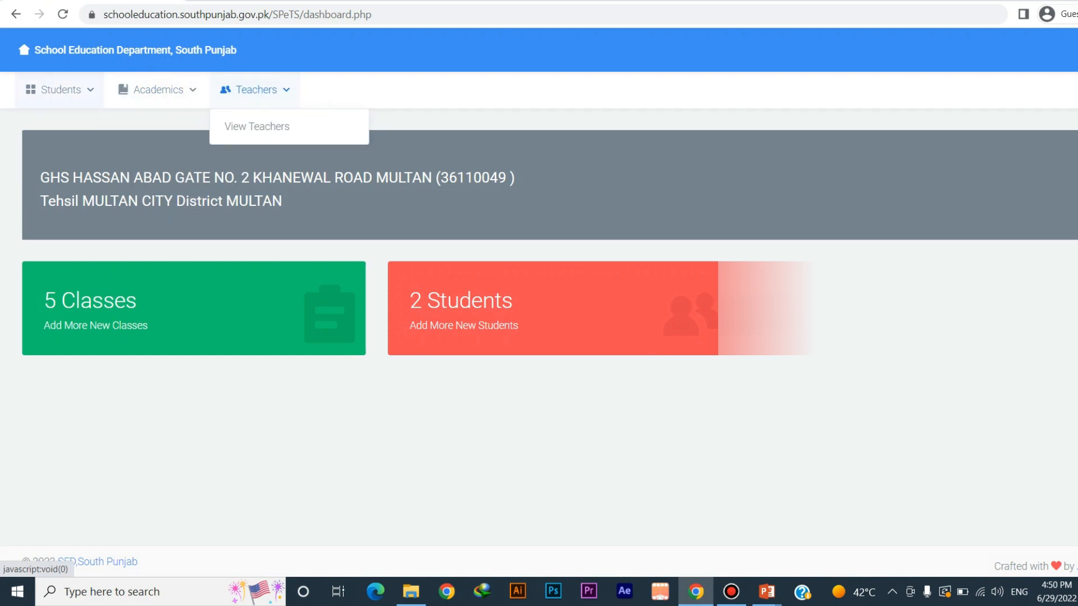
pyautogui.click(59, 89)
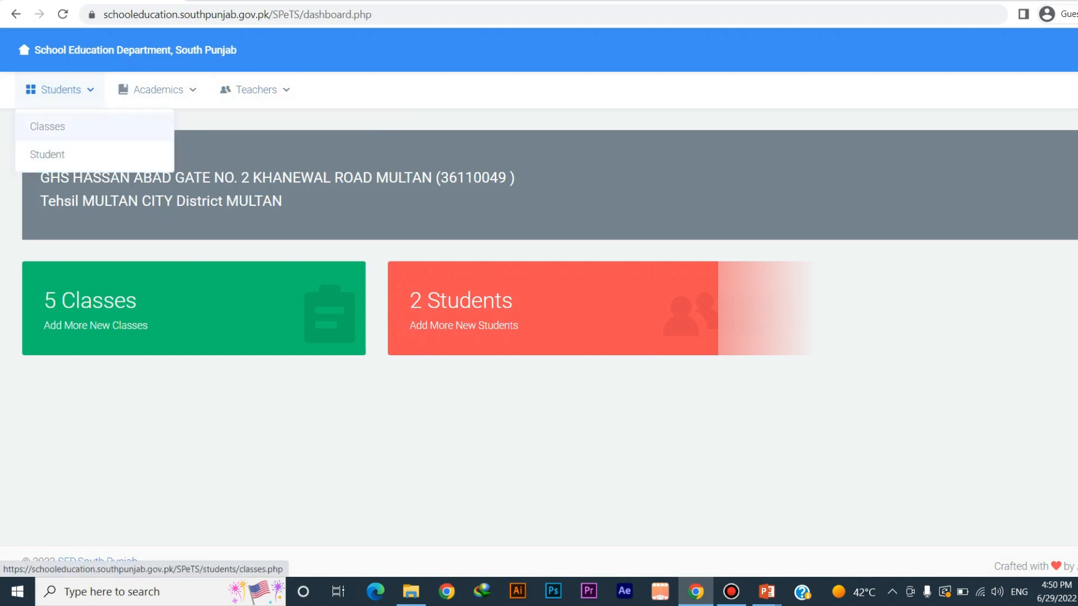
pyautogui.click(48, 126)
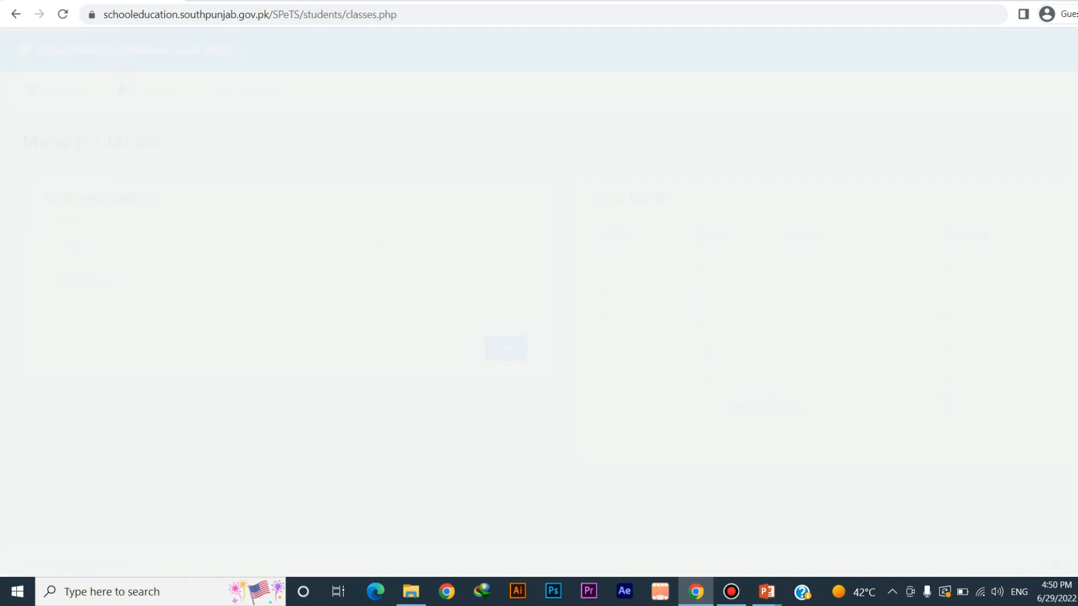
pyautogui.click(59, 90)
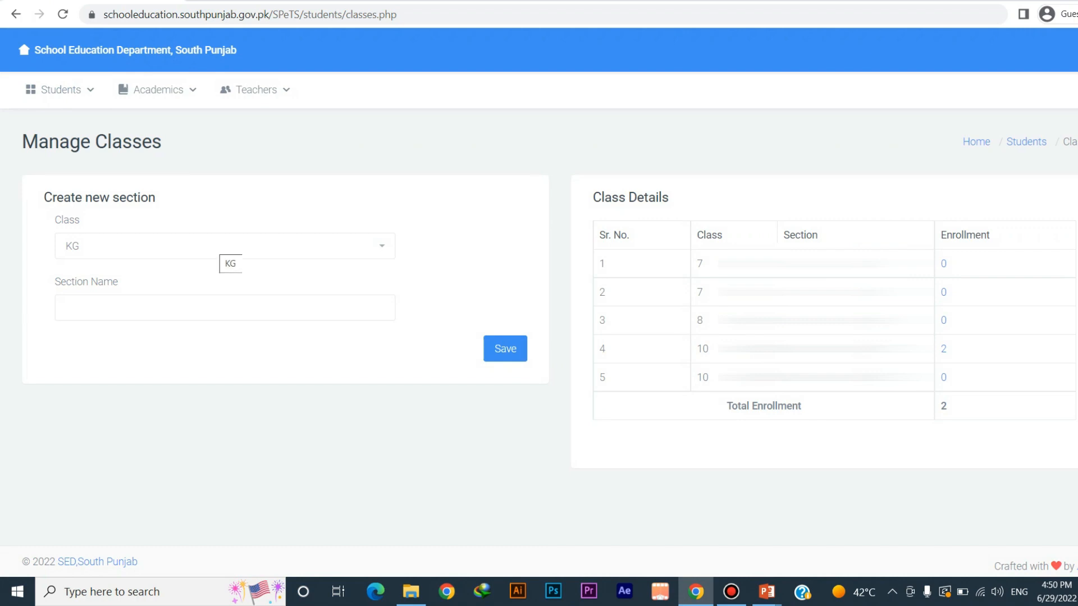
# Create section Sir Sayed-2022 under class 9 and locate its new row in the class list
pyautogui.click(220, 247)
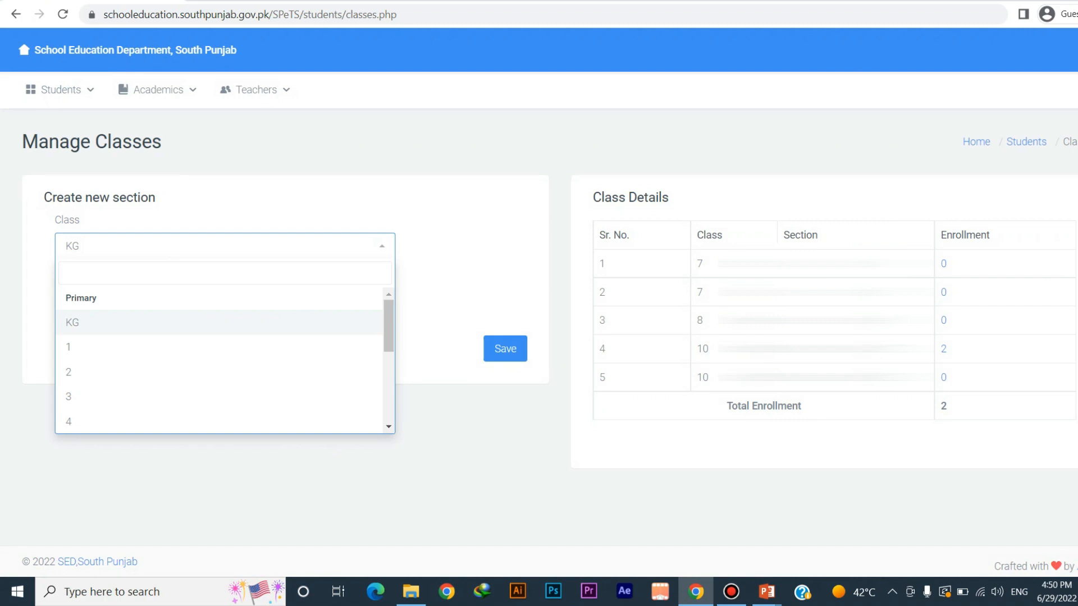
pyautogui.write('9')
pyautogui.press('Return')
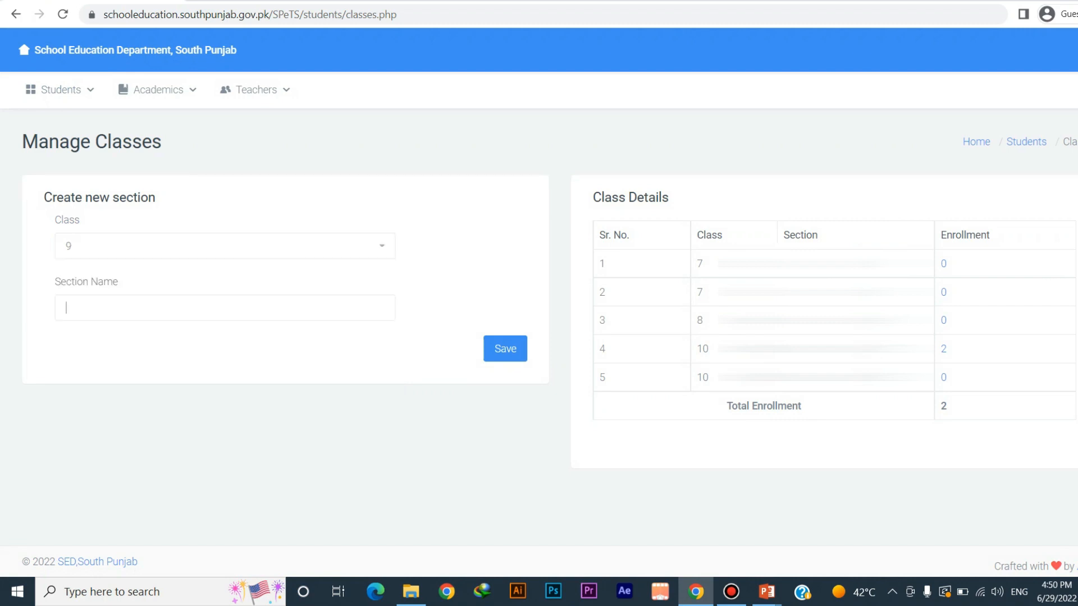
pyautogui.write('Sir')
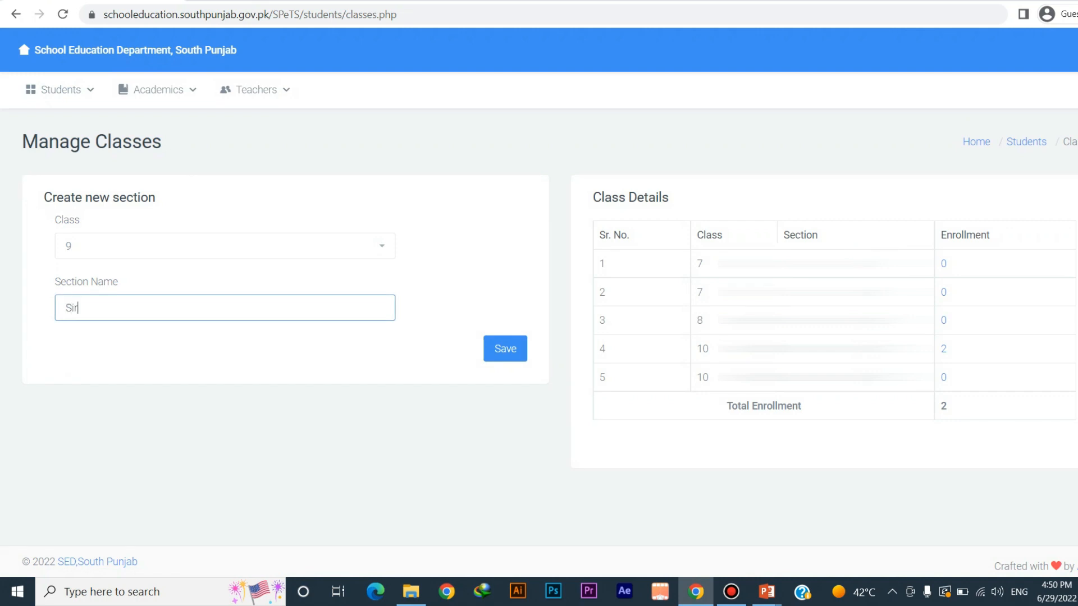
pyautogui.write(' Sayed-2022')
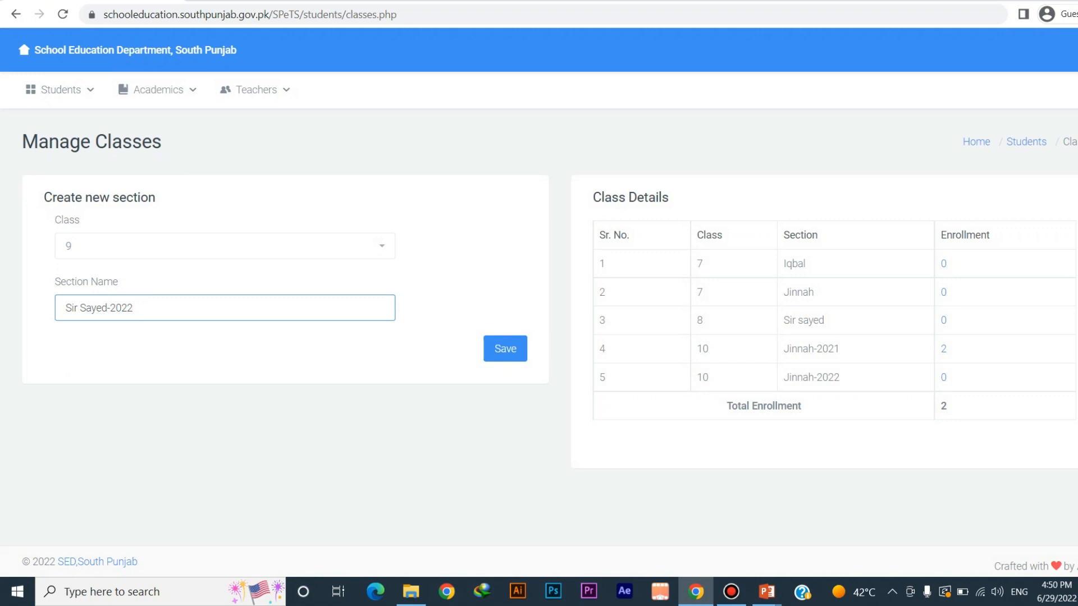
pyautogui.click(505, 349)
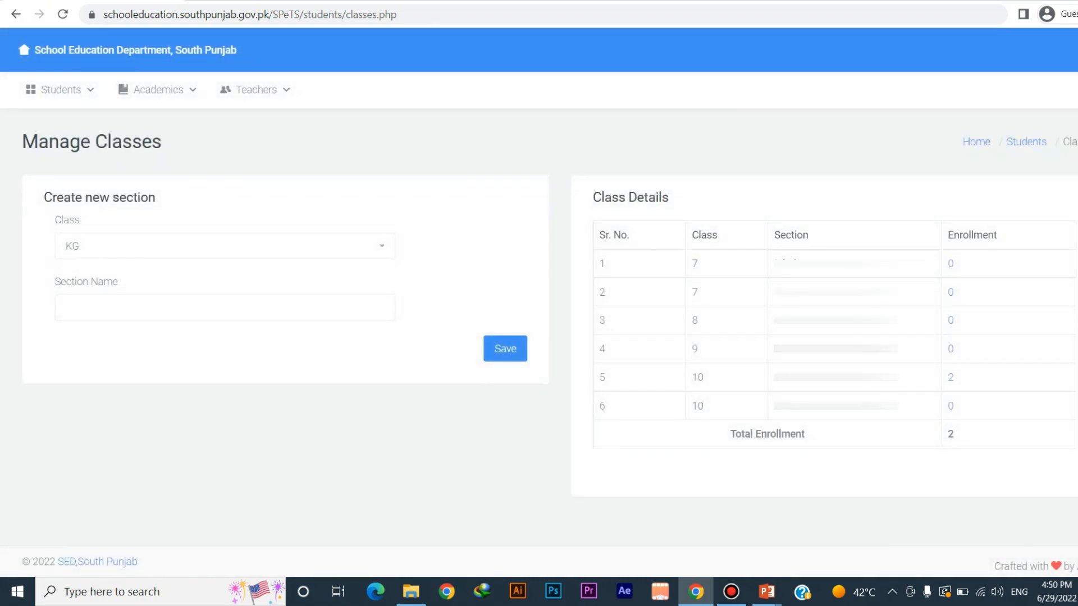
pyautogui.doubleClick(695, 349)
pyautogui.click(696, 349)
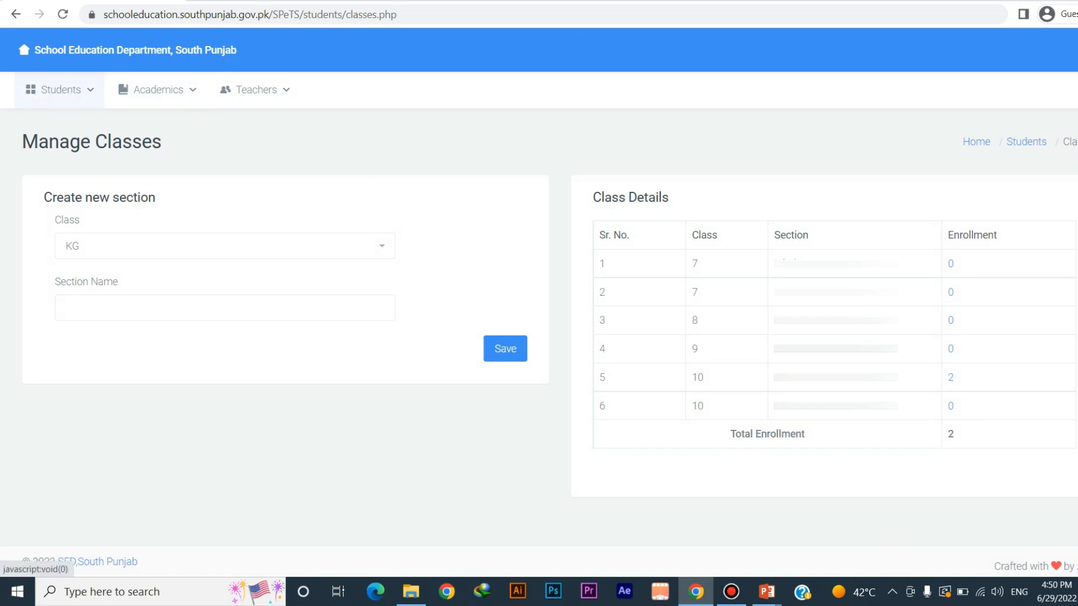
pyautogui.click(59, 90)
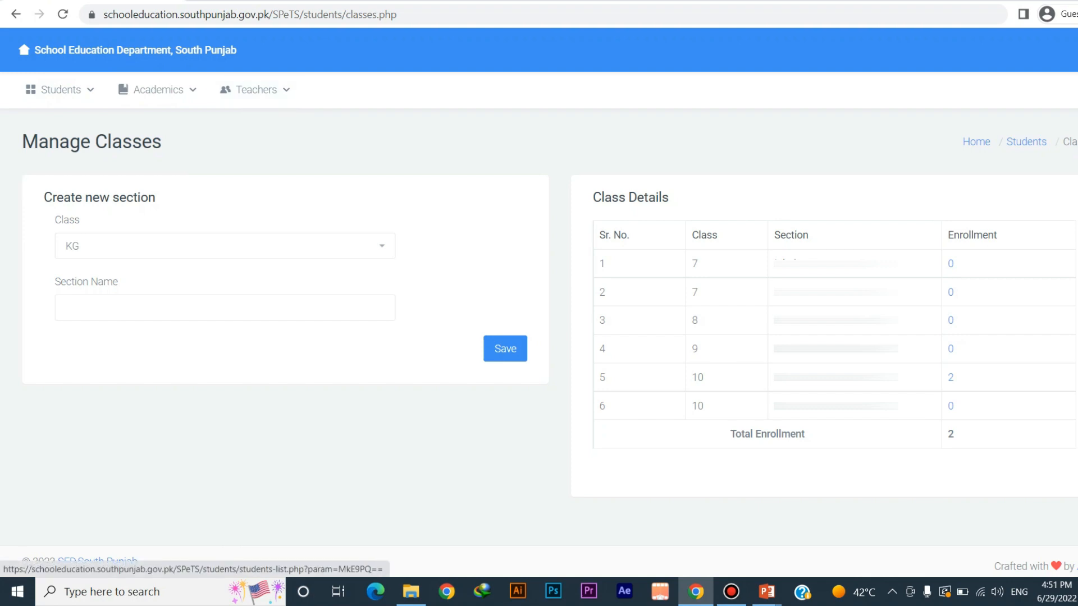
# View the students enrolled in class 10 Jinnah-2021, then go to Students > Student to add one
pyautogui.click(950, 377)
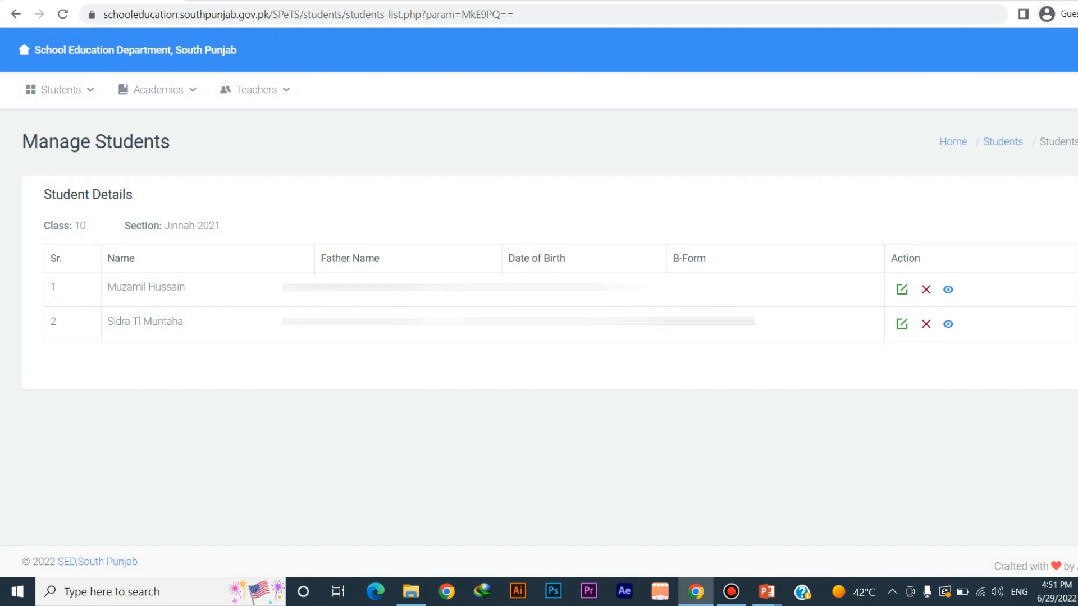
pyautogui.click(59, 90)
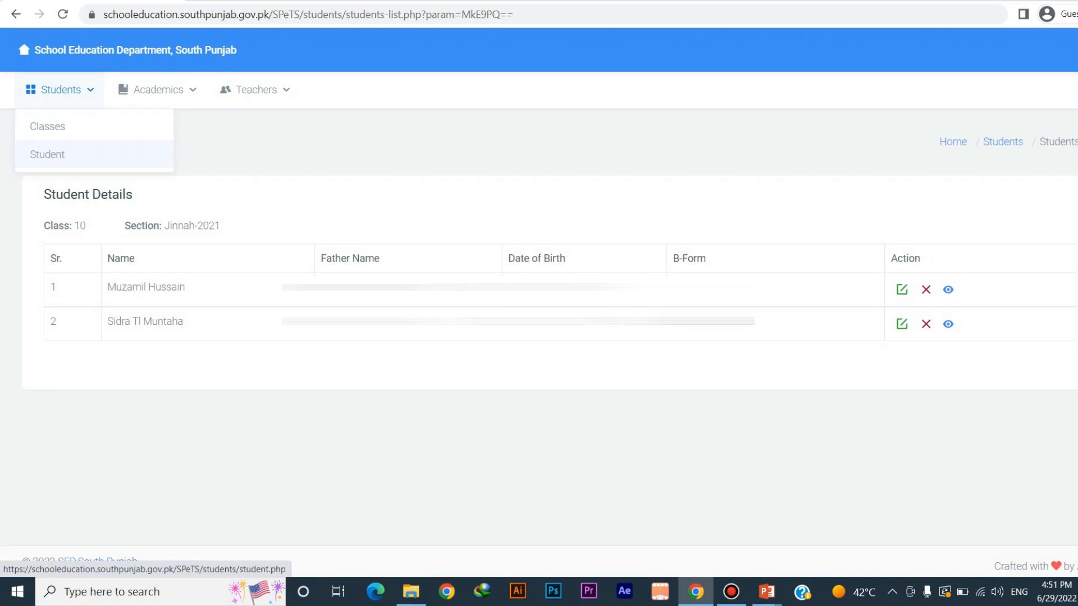
pyautogui.click(47, 154)
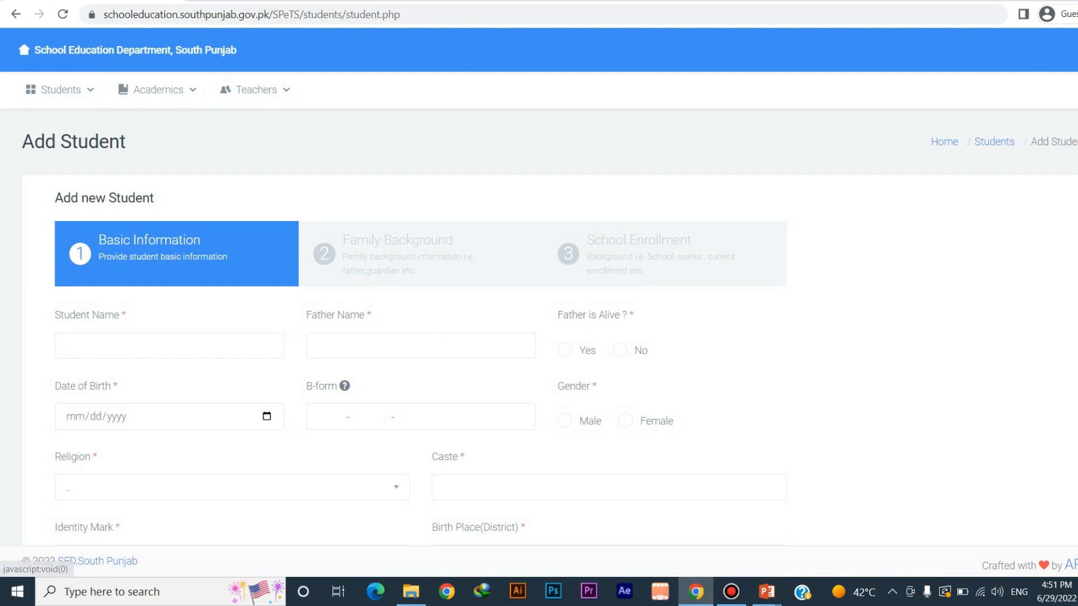
# Enter the student's and father's names, set Father is Alive to No, and fill the date of birth
pyautogui.moveTo(61, 91)
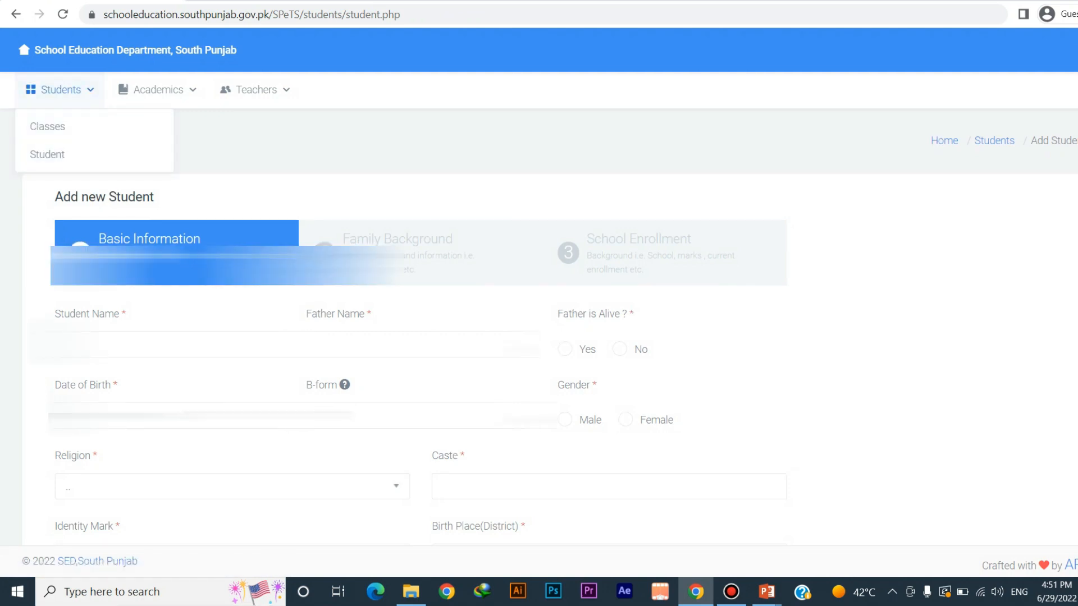
pyautogui.scroll(-2, 538, 326)
pyautogui.click(169, 273)
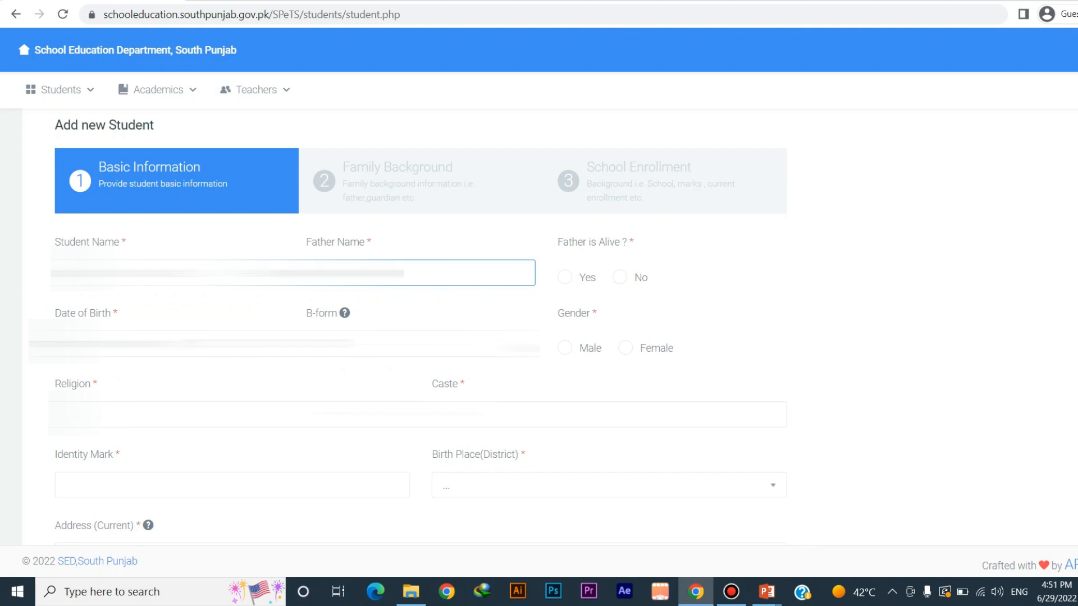
pyautogui.click(619, 278)
pyautogui.press('Tab')
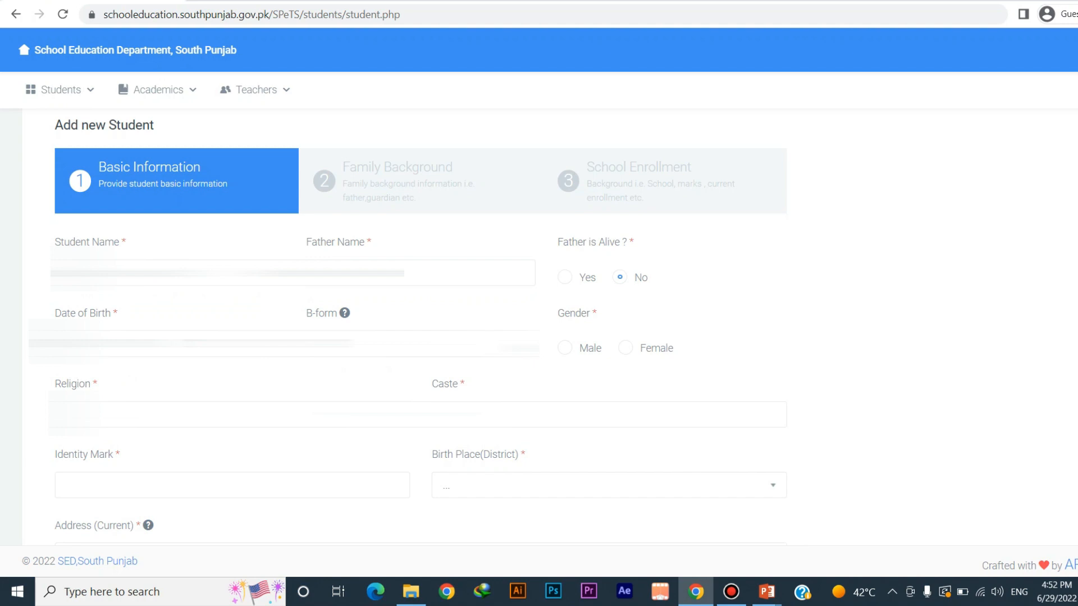
# Choose Islam as the religion and begin typing the caste
pyautogui.moveTo(344, 312)
pyautogui.scroll(-1, 539, 326)
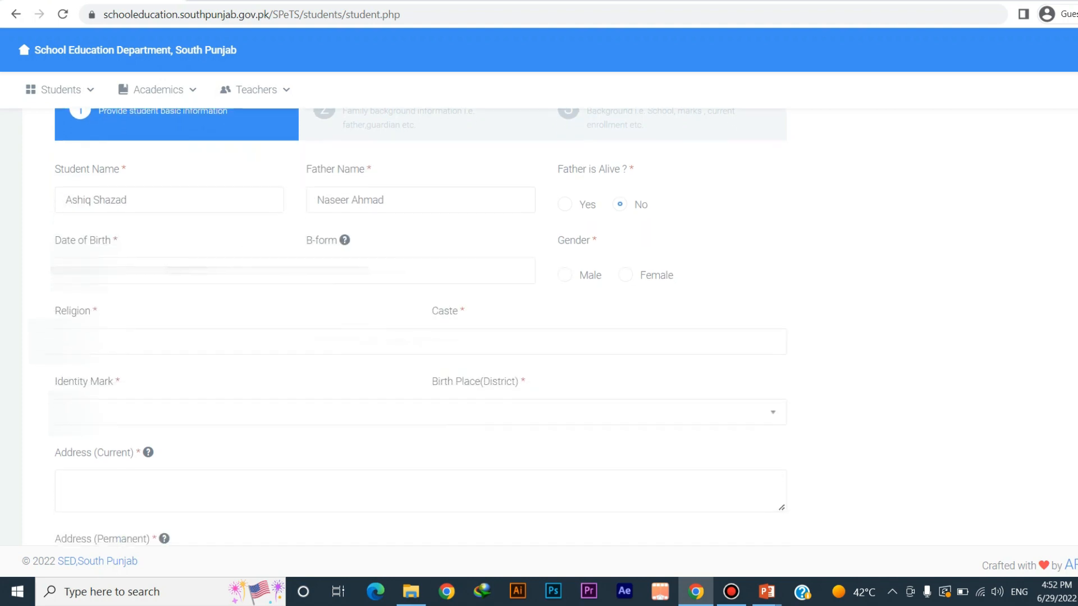
pyautogui.click(224, 341)
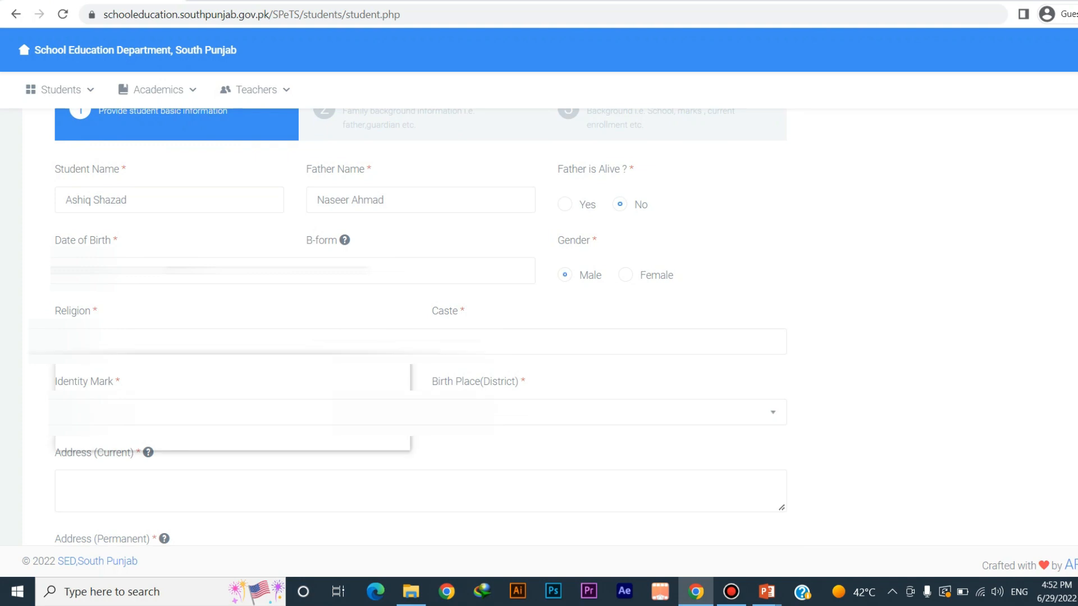
pyautogui.click(224, 342)
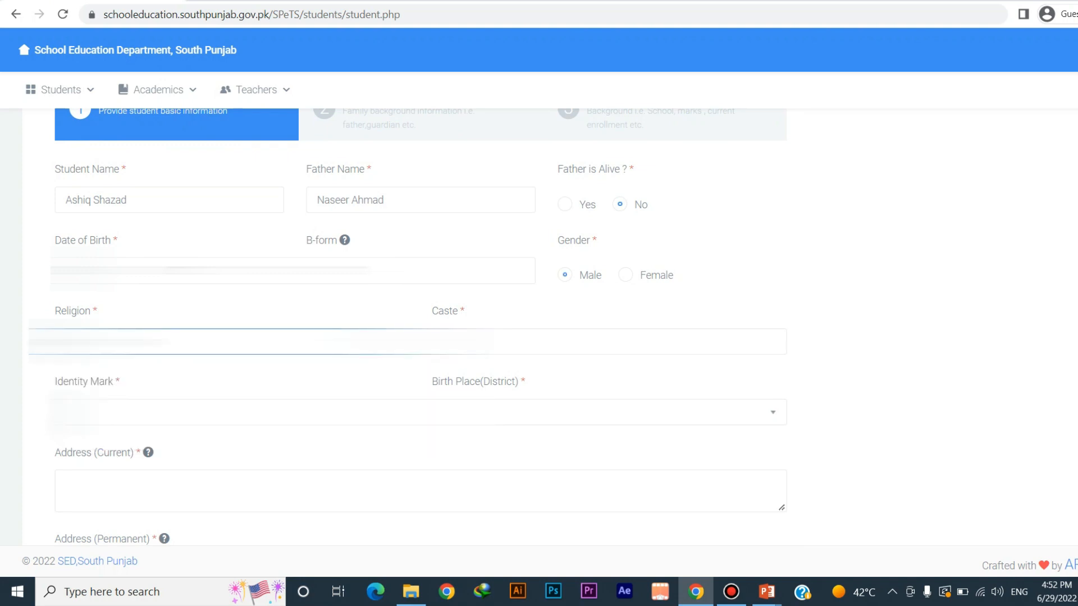
pyautogui.click(483, 341)
pyautogui.write('Raj')
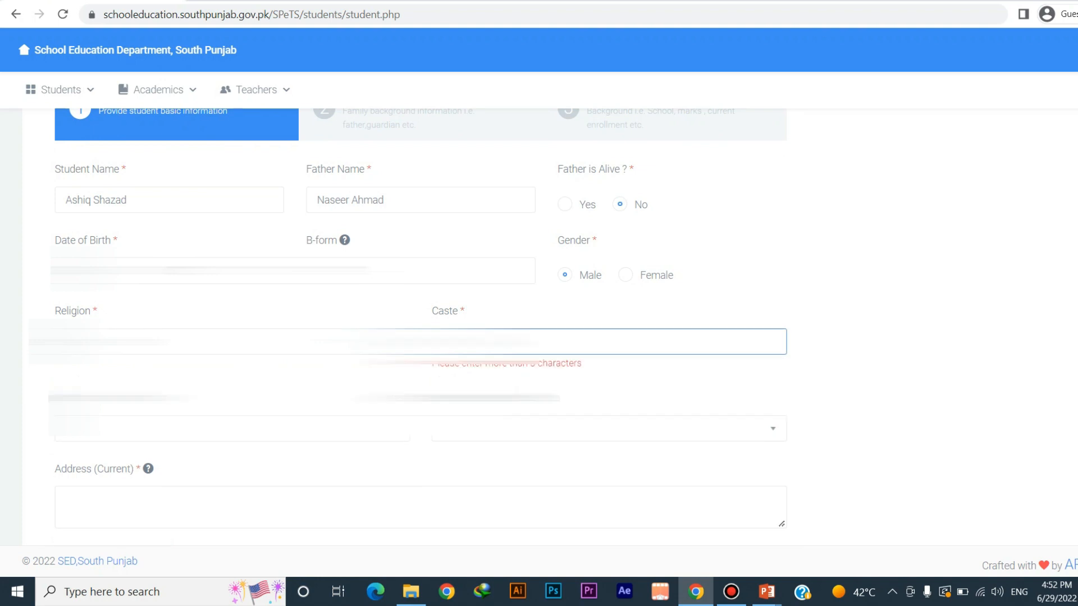
# Correct the caste to Jutt and paste a wound-mark description as the identity mark
pyautogui.click(225, 413)
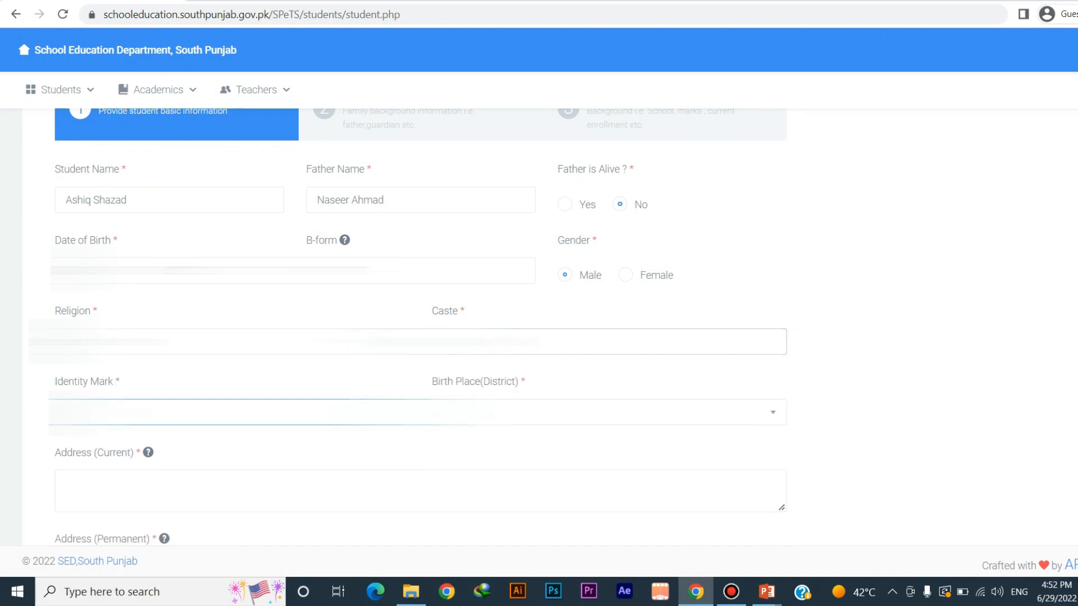
pyautogui.write('A mo')
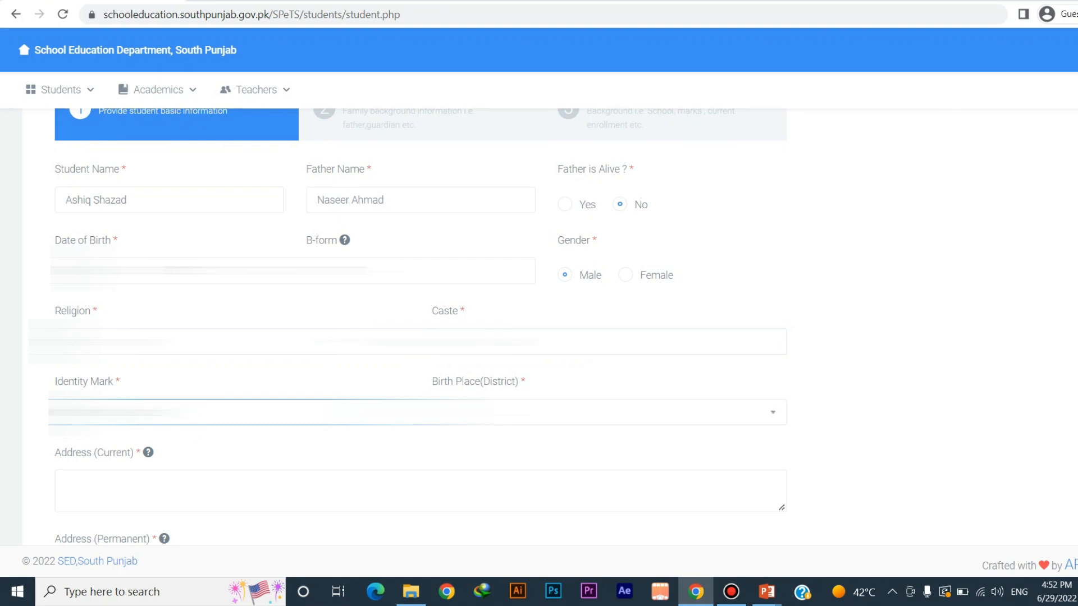
pyautogui.hotkey('ctrl', 'a')
pyautogui.press('BackSpace')
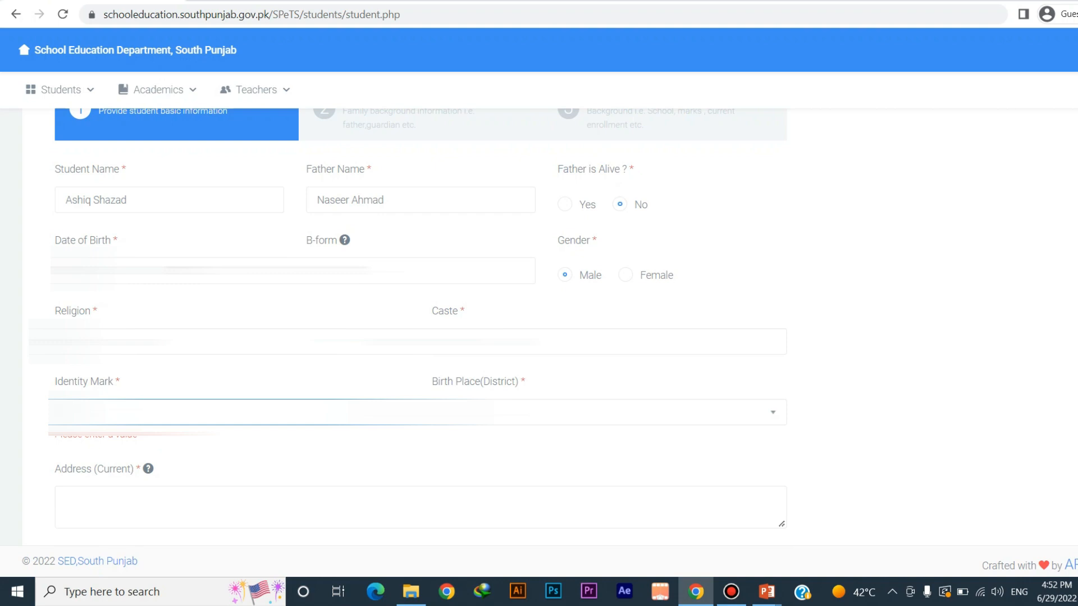
pyautogui.click(609, 341)
pyautogui.hotkey('ctrl', 'a')
pyautogui.press('BackSpace')
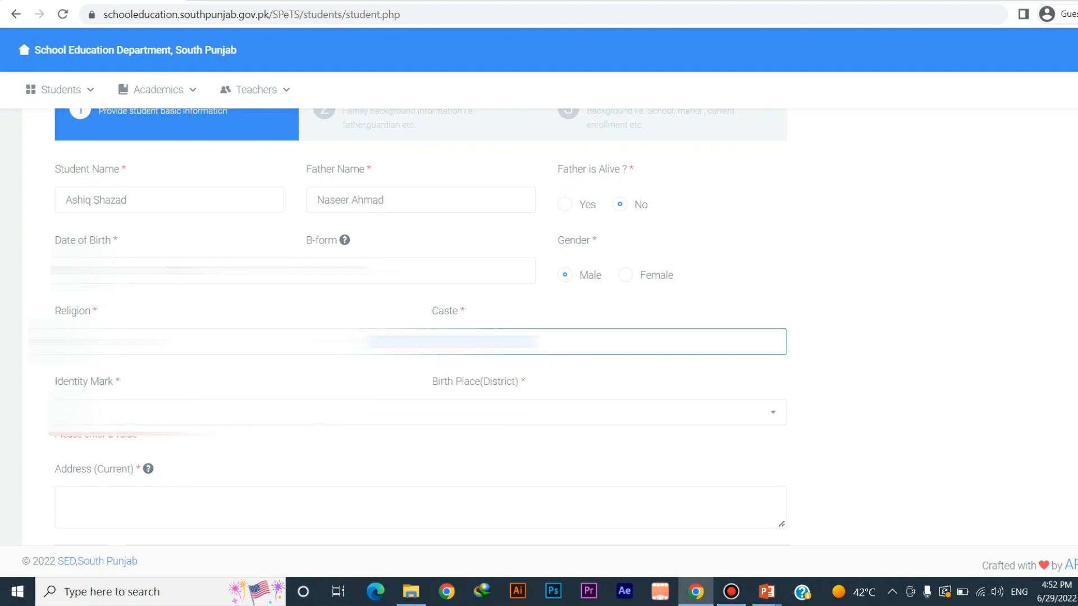
pyautogui.press('Tab')
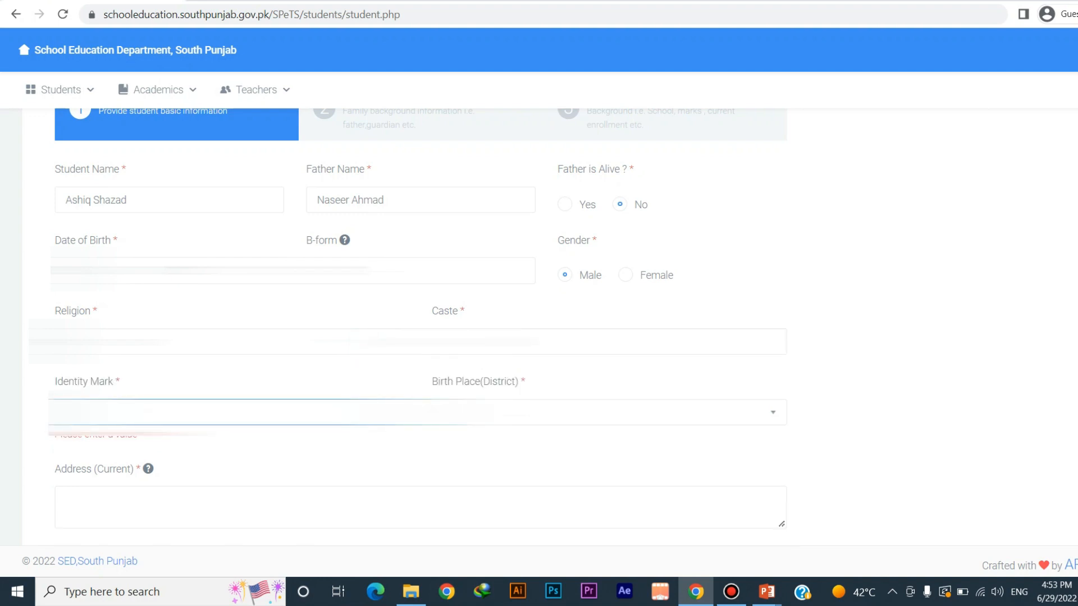
pyautogui.hotkey('ctrl', 'v')
# Set Birth Place to MULTAN
pyautogui.press('Tab')
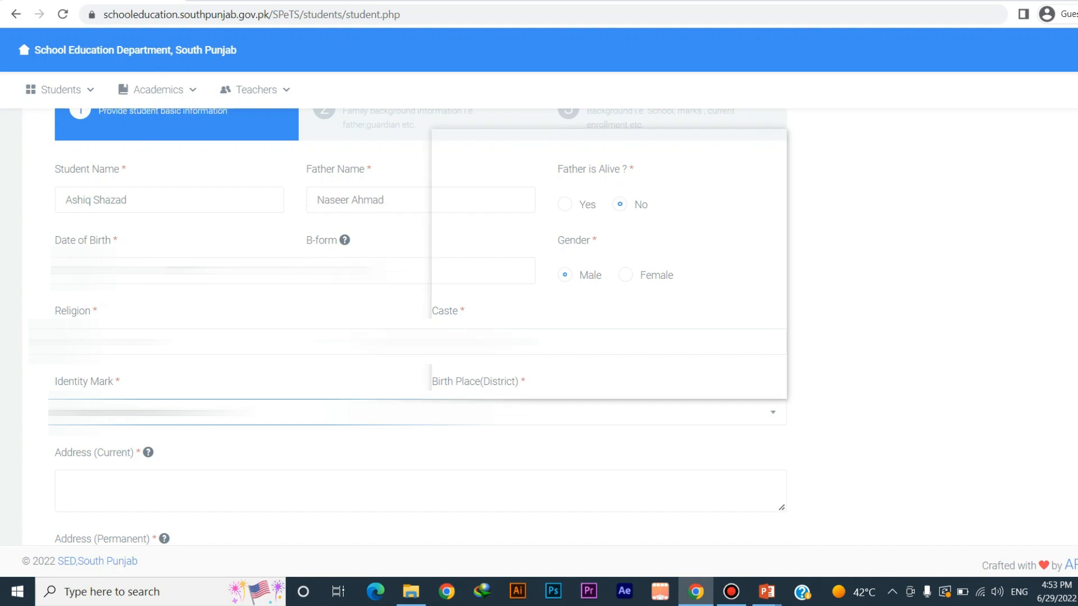
pyautogui.press('m')
pyautogui.press('Down')
pyautogui.press('Down')
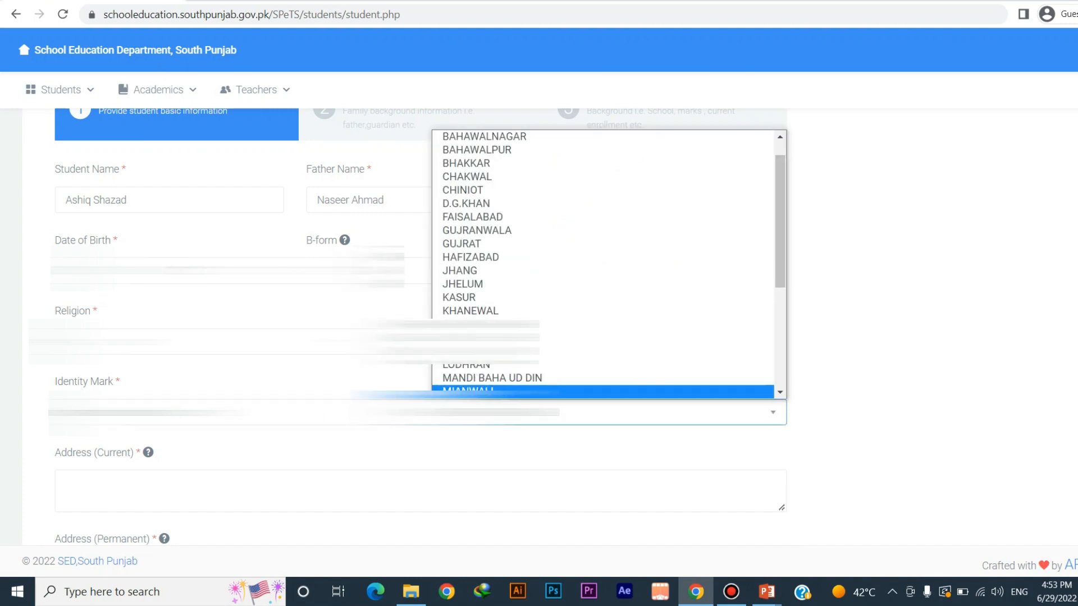
pyautogui.press('Return')
pyautogui.press('Tab')
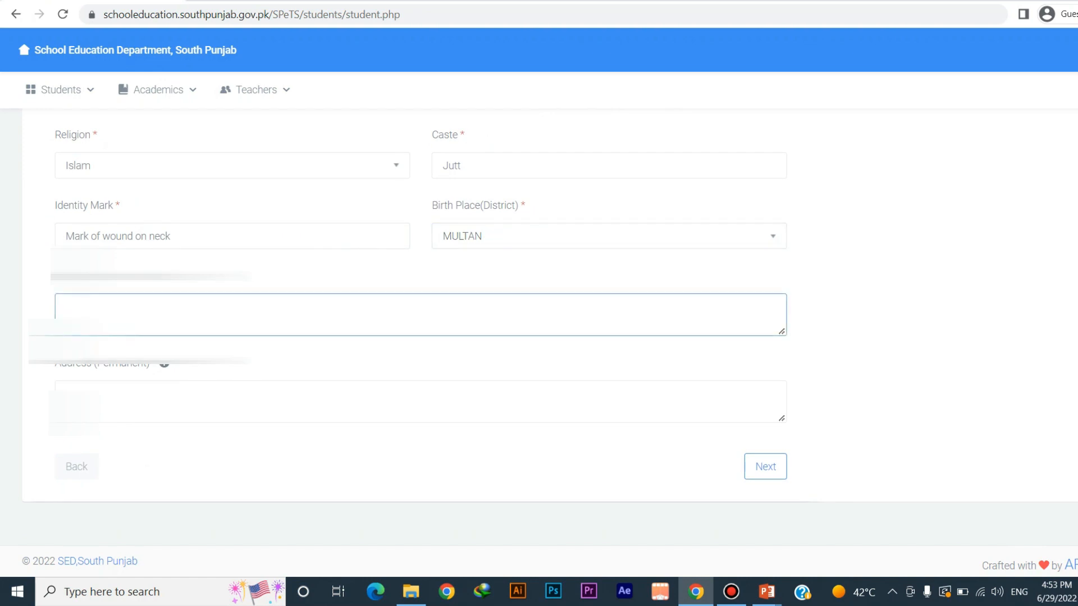
# Enter the Multan current address, copy it into the permanent address, and continue to Family Background
pyautogui.moveTo(147, 276)
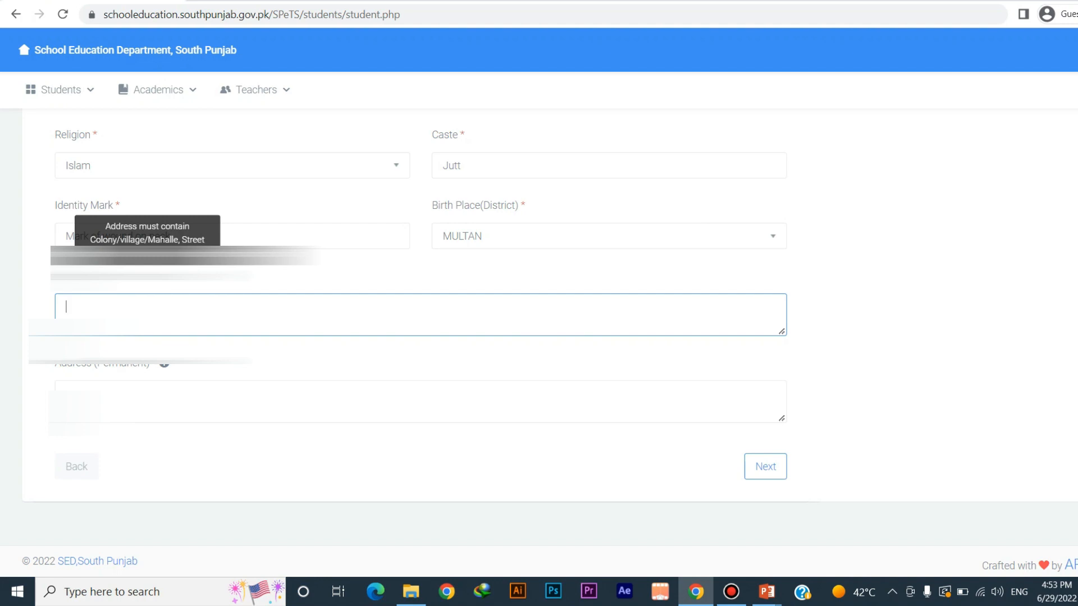
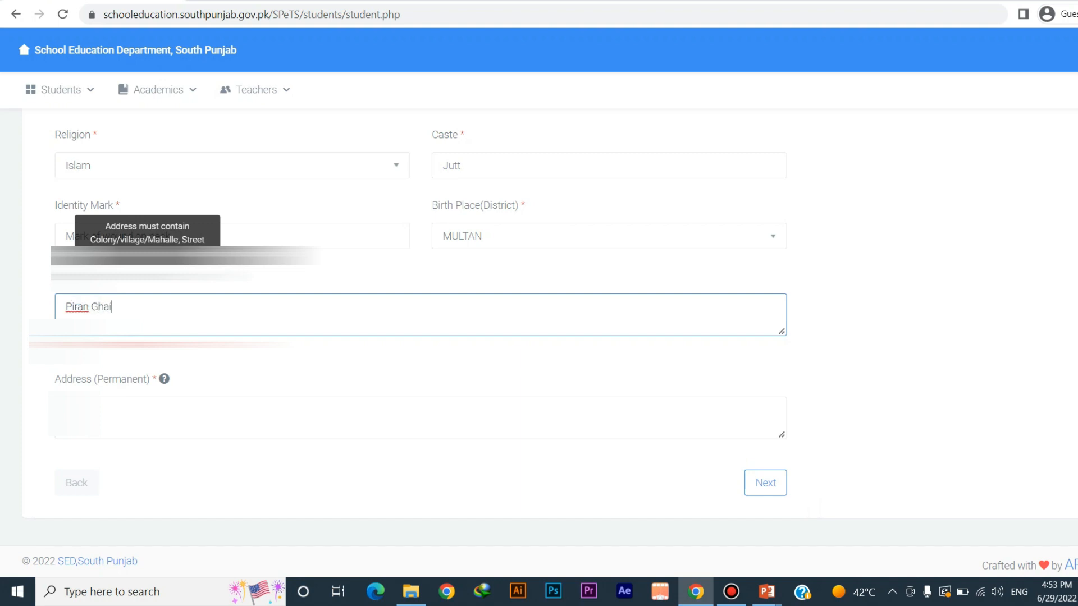
pyautogui.hotkey('ctrl', 'a')
pyautogui.hotkey('ctrl', 'c')
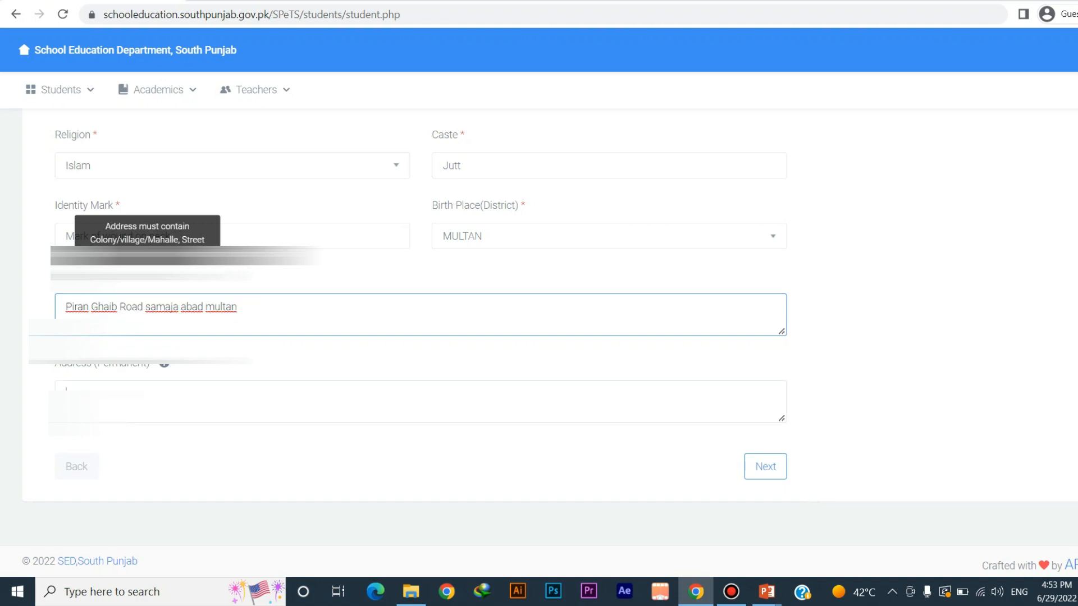
pyautogui.press('Tab')
pyautogui.hotkey('ctrl', 'v')
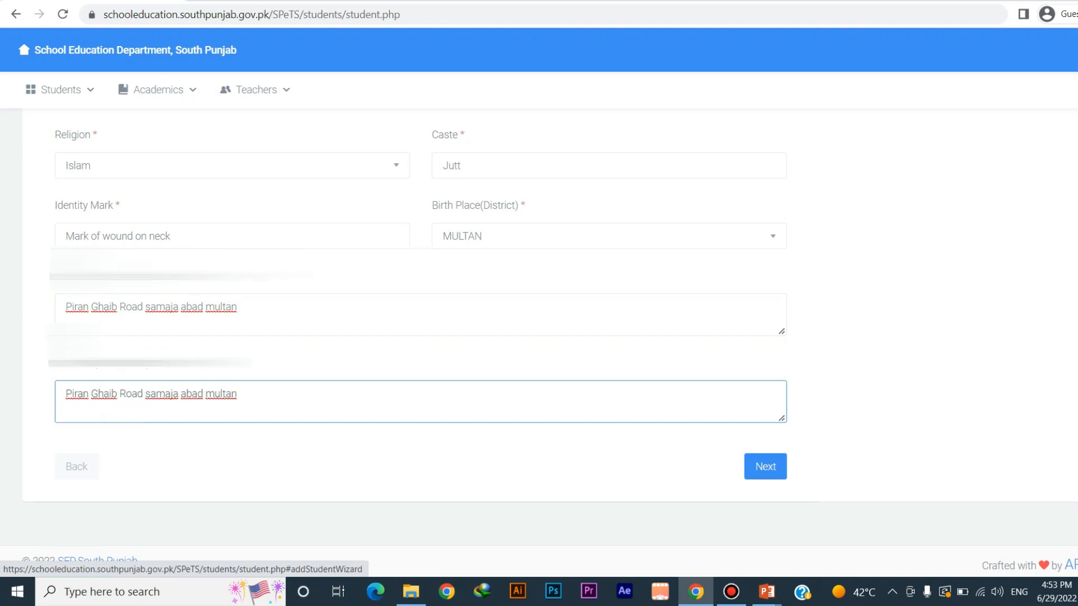
pyautogui.click(765, 466)
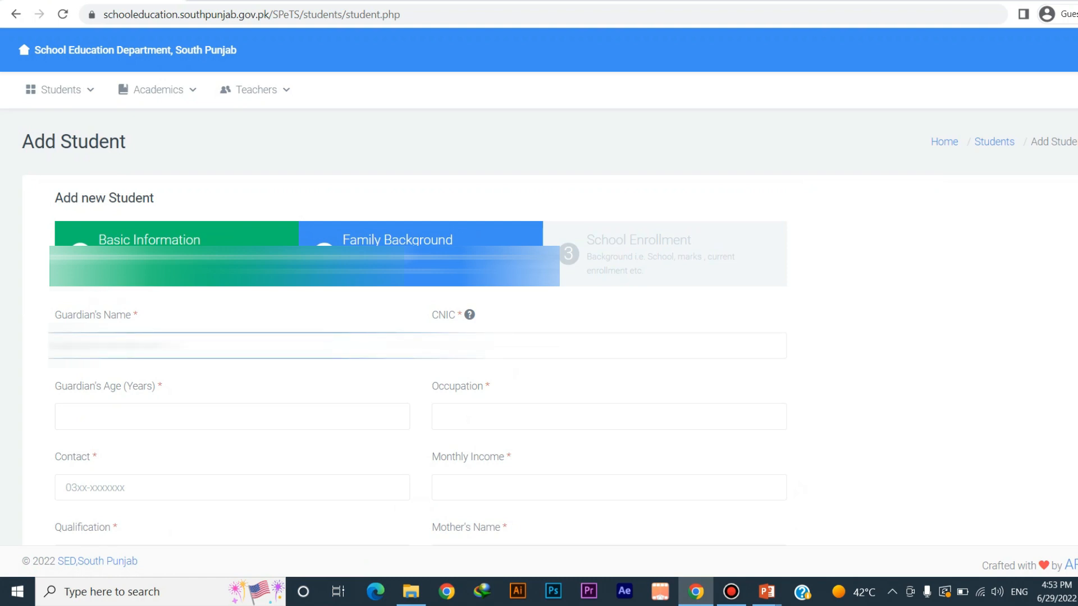
# Fill in the guardian's name, CNIC, age 29, occupation, contact number and monthly income
pyautogui.press('Tab')
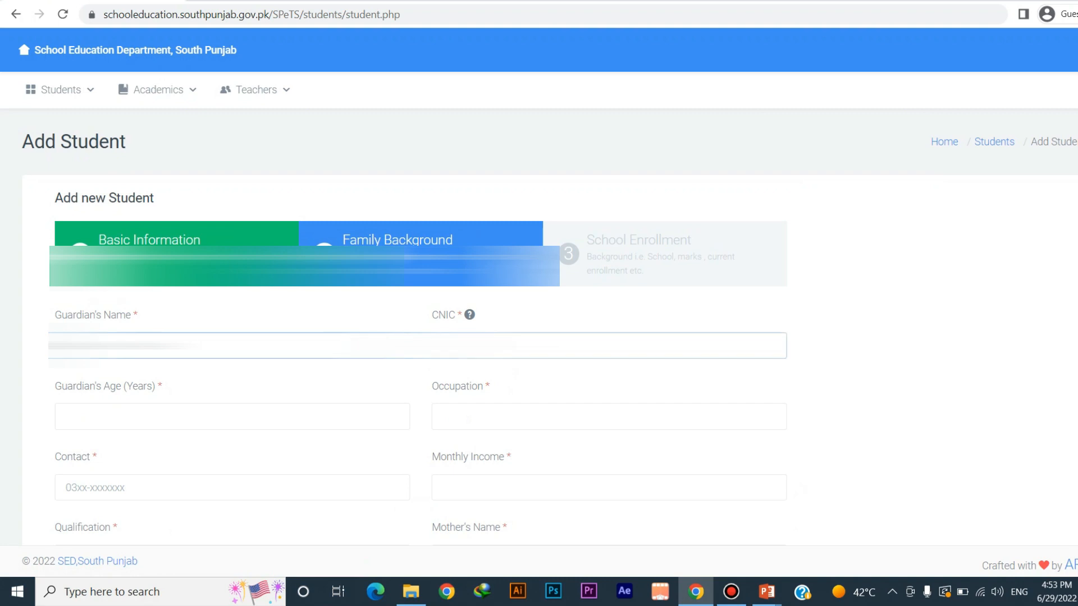
pyautogui.moveTo(469, 315)
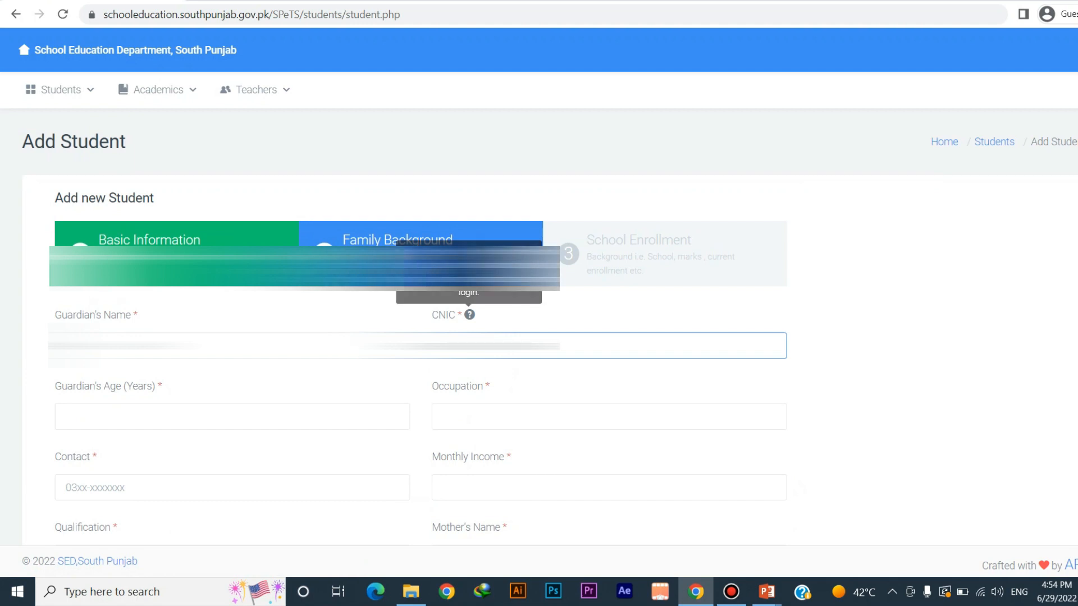
pyautogui.click(233, 416)
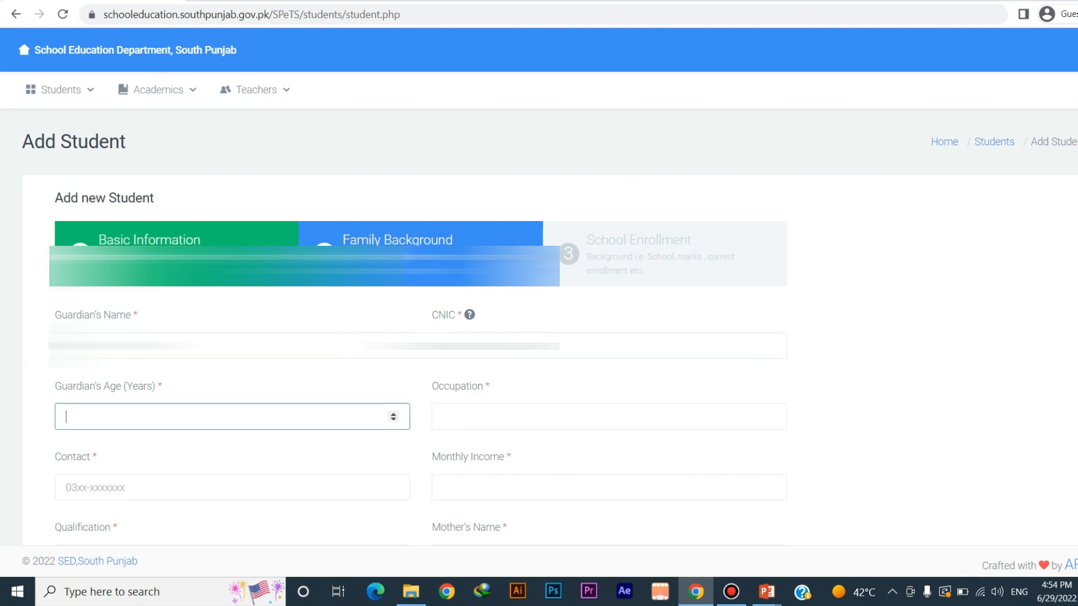
pyautogui.write('29')
pyautogui.scroll(-3, 417, 320)
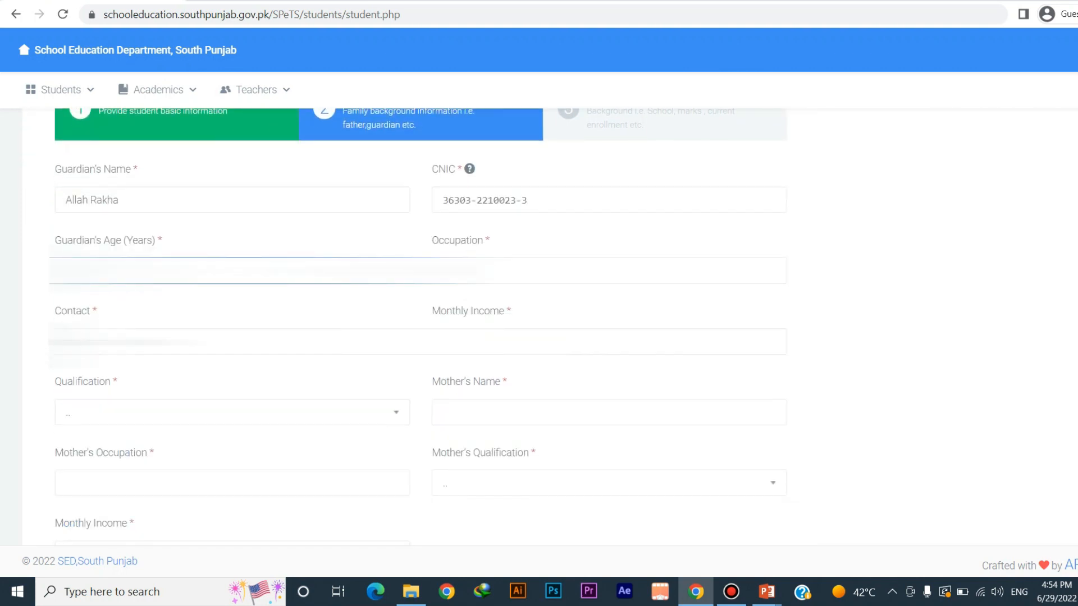
pyautogui.press('Tab')
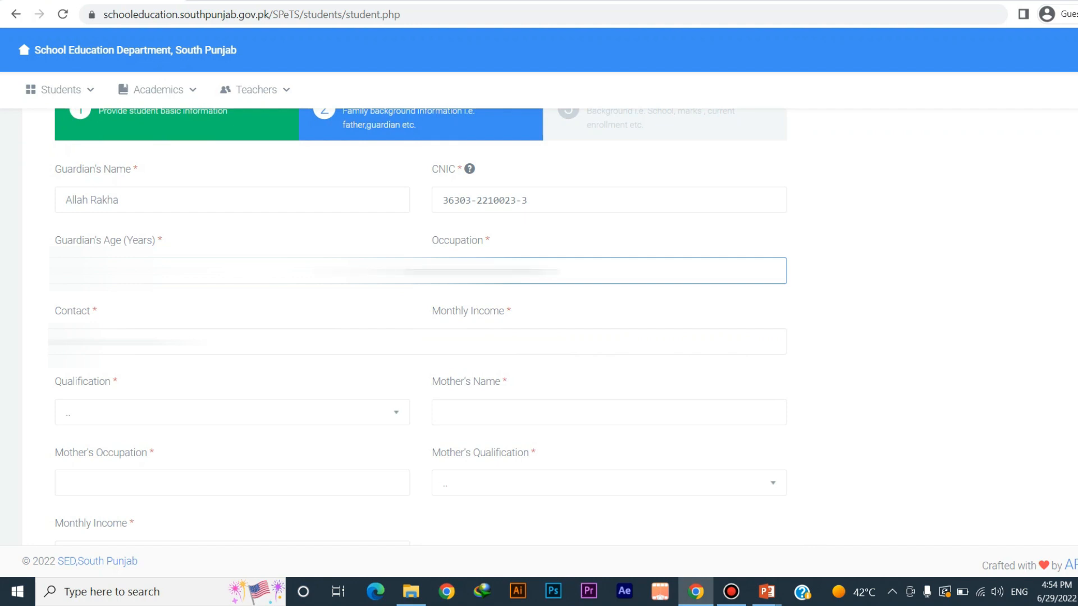
pyautogui.press('Tab')
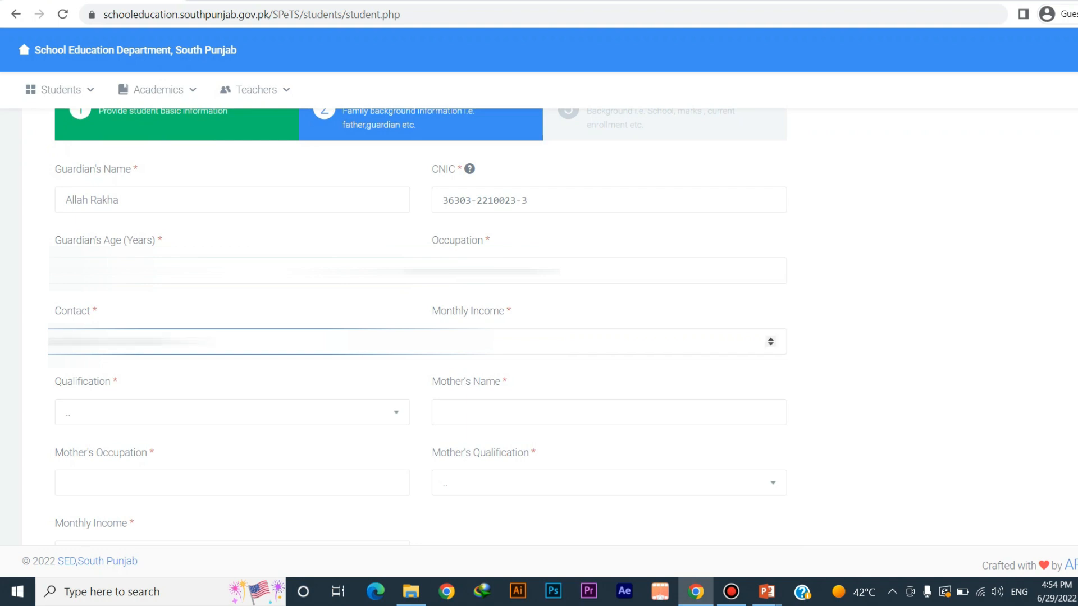
pyautogui.click(487, 342)
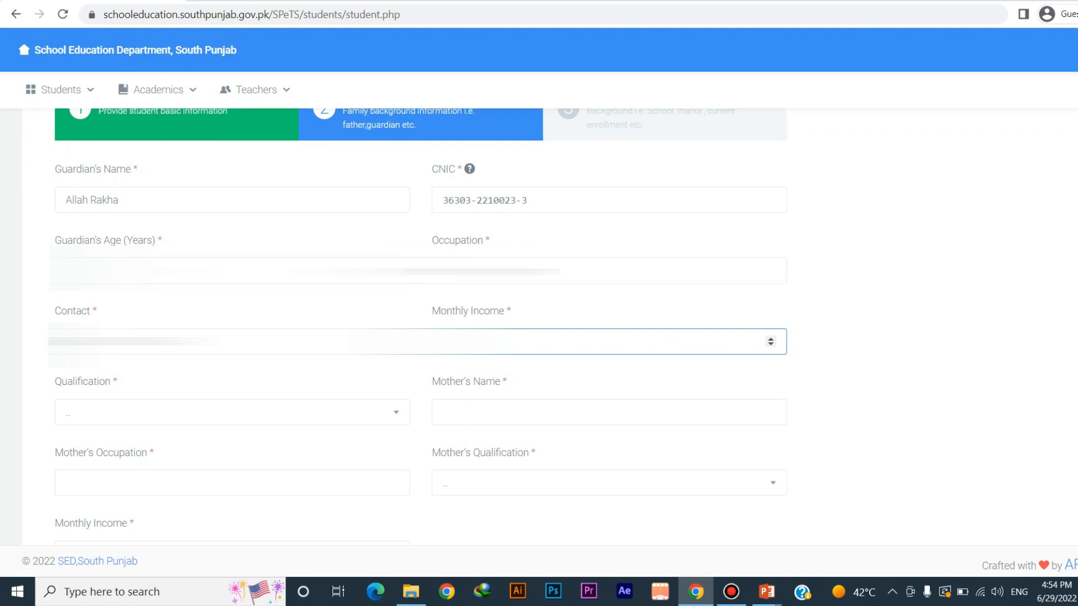
pyautogui.write('20')
pyautogui.write('0')
# Set the guardian's qualification to M.Phil
pyautogui.scroll(-3, 421, 337)
pyautogui.click(233, 268)
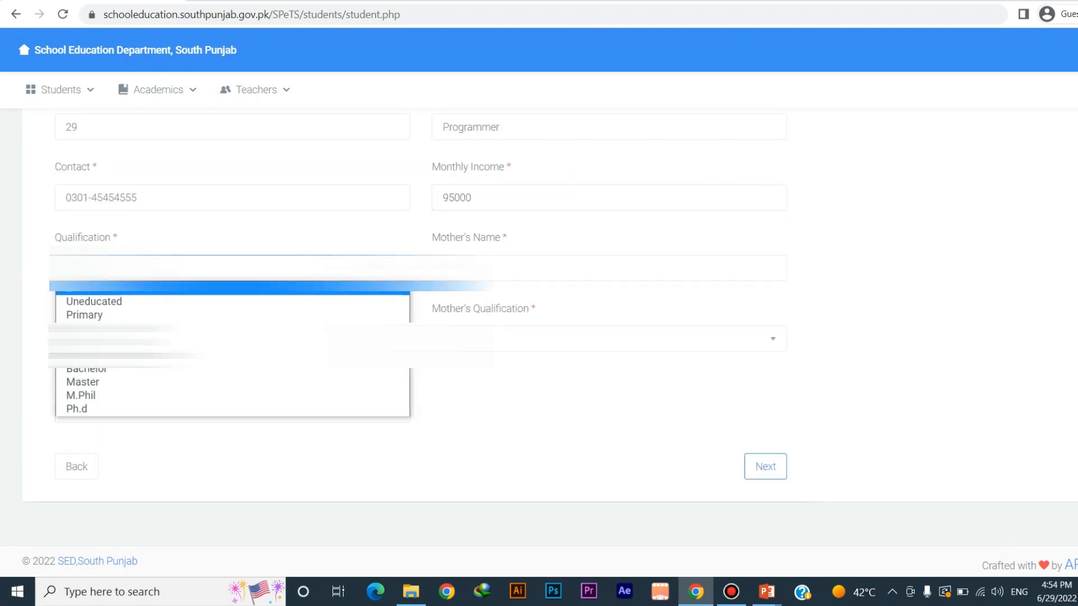
pyautogui.click(233, 396)
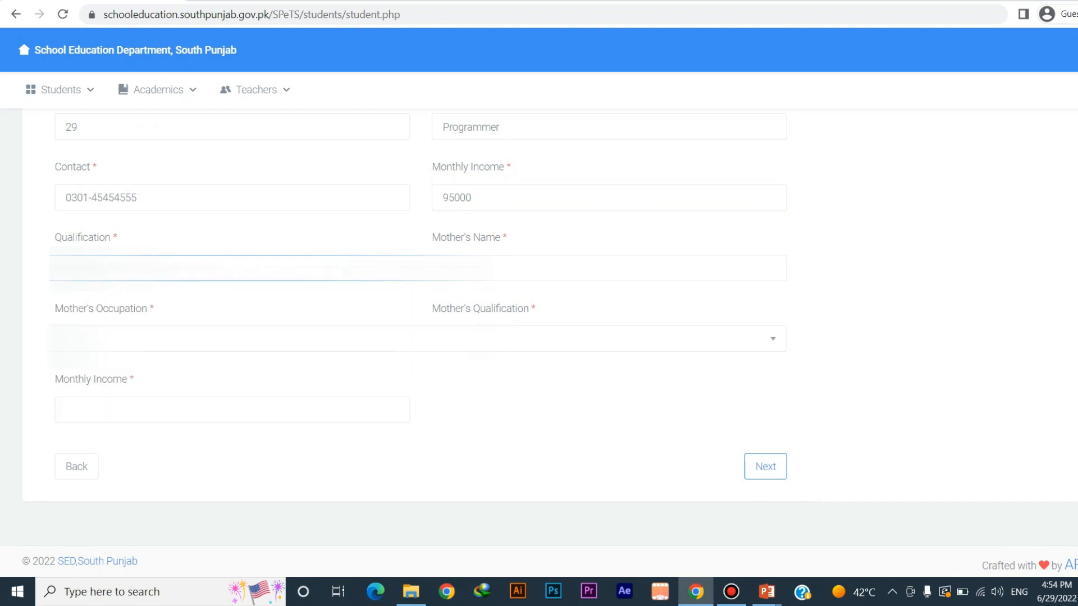
# Enter the mother's name and occupation, qualification Intermediate, and monthly income 0
pyautogui.click(561, 268)
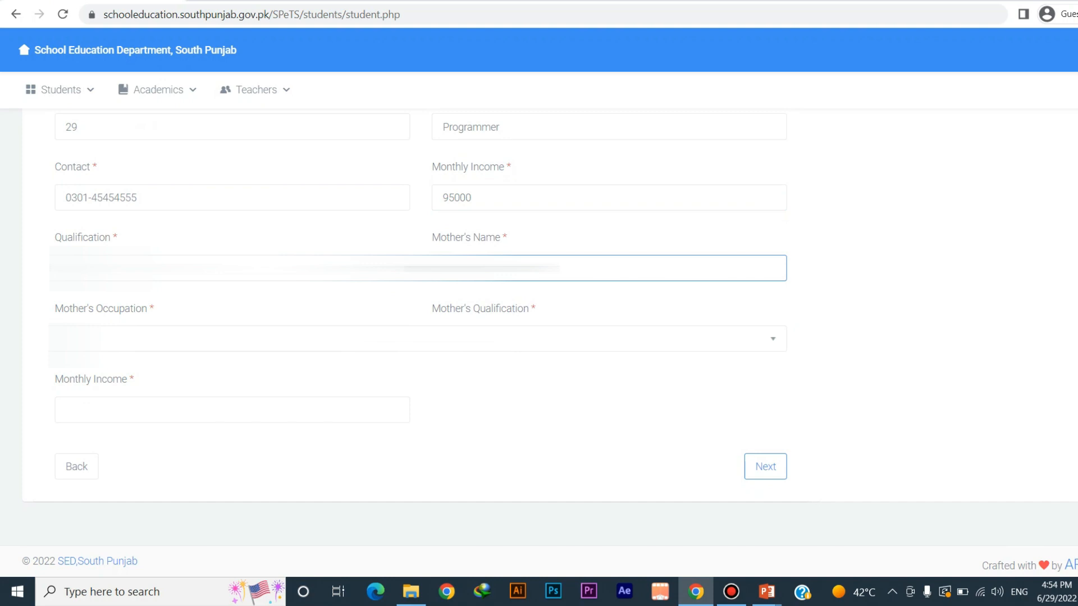
pyautogui.press('Tab')
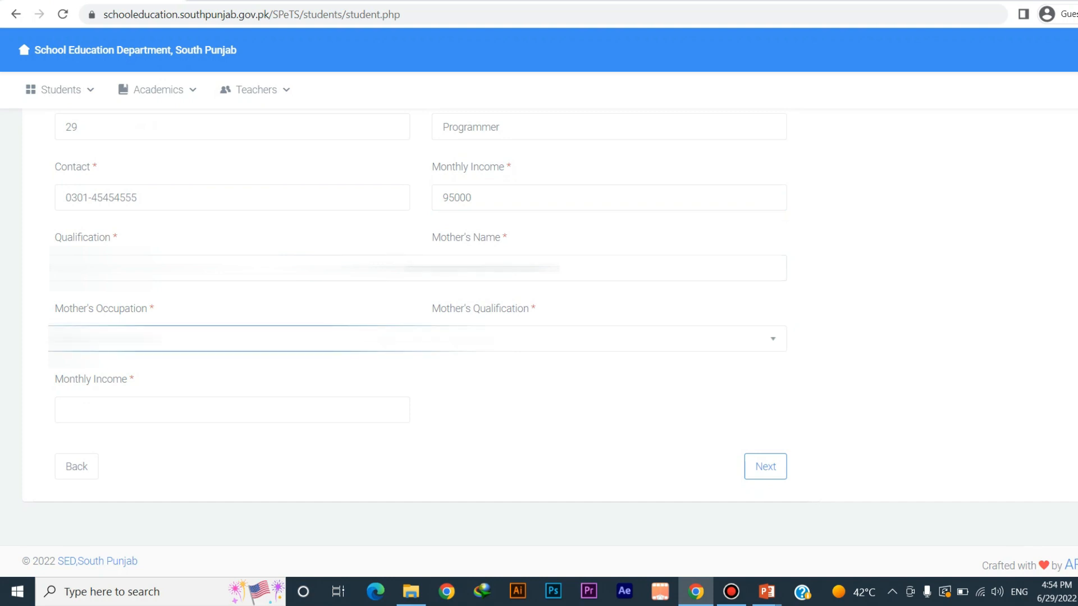
pyautogui.press('Tab')
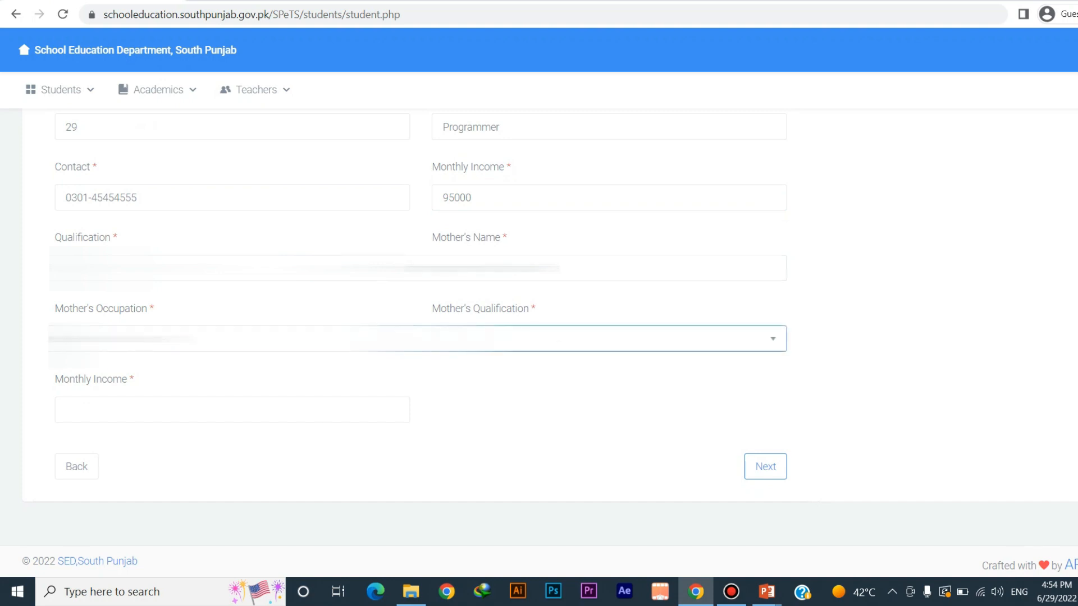
pyautogui.press('Down')
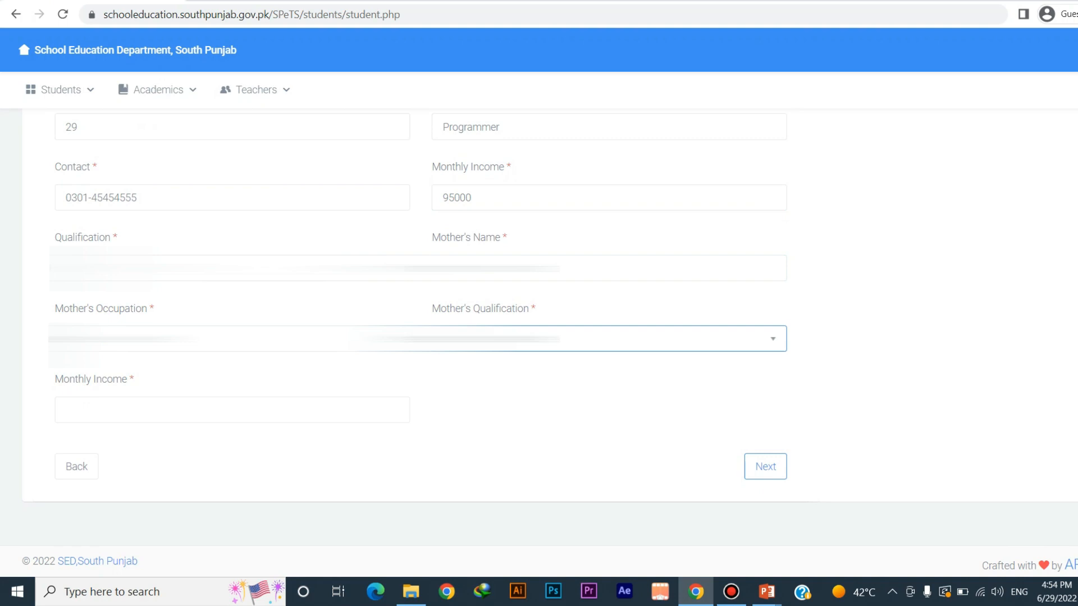
pyautogui.press('Tab')
pyautogui.write('0')
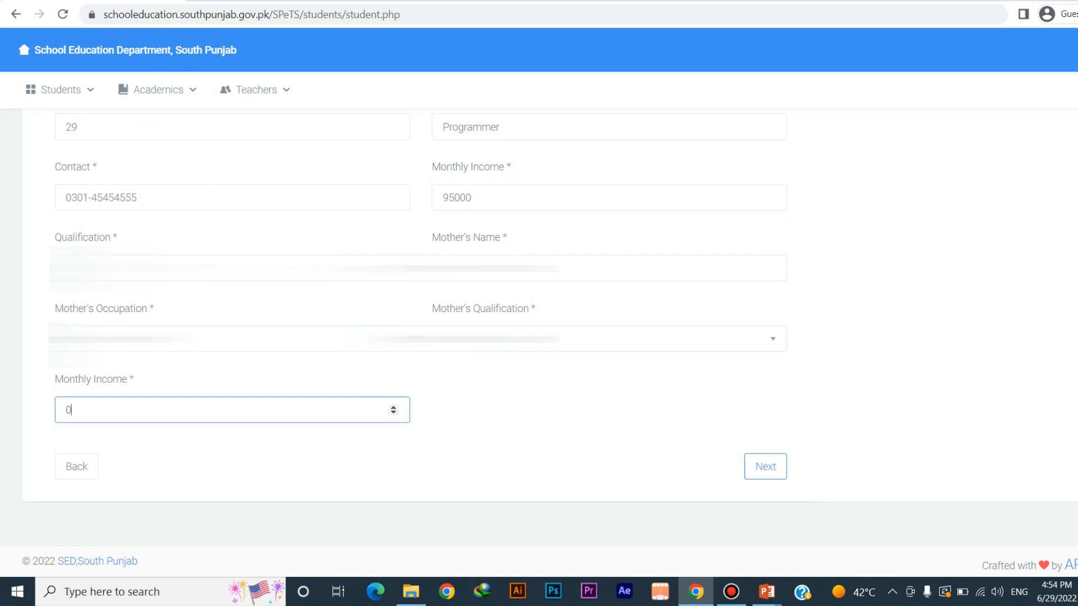
pyautogui.press('Tab')
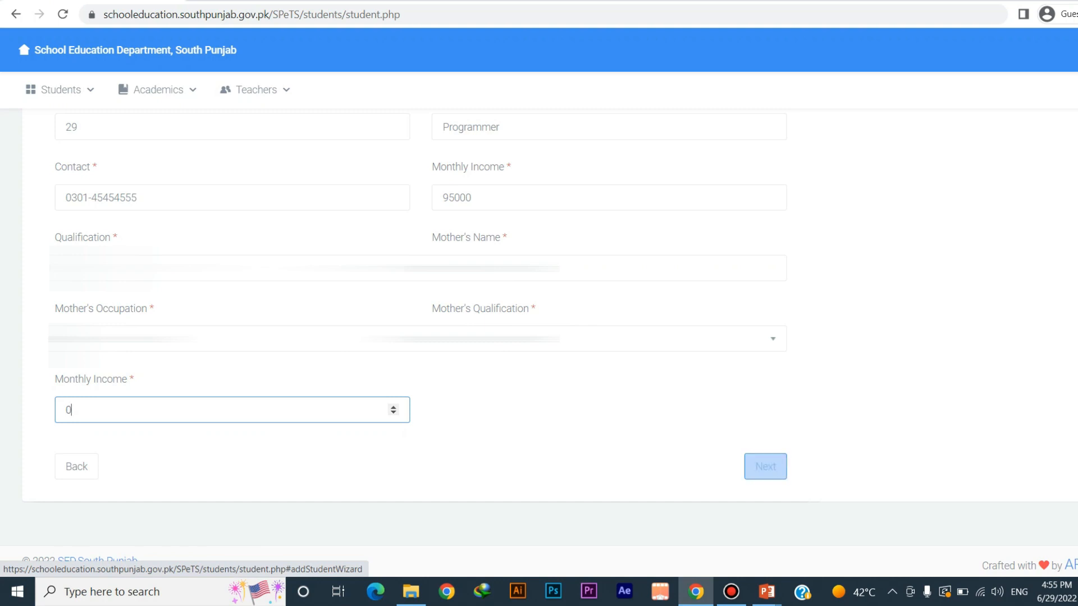
pyautogui.click(696, 339)
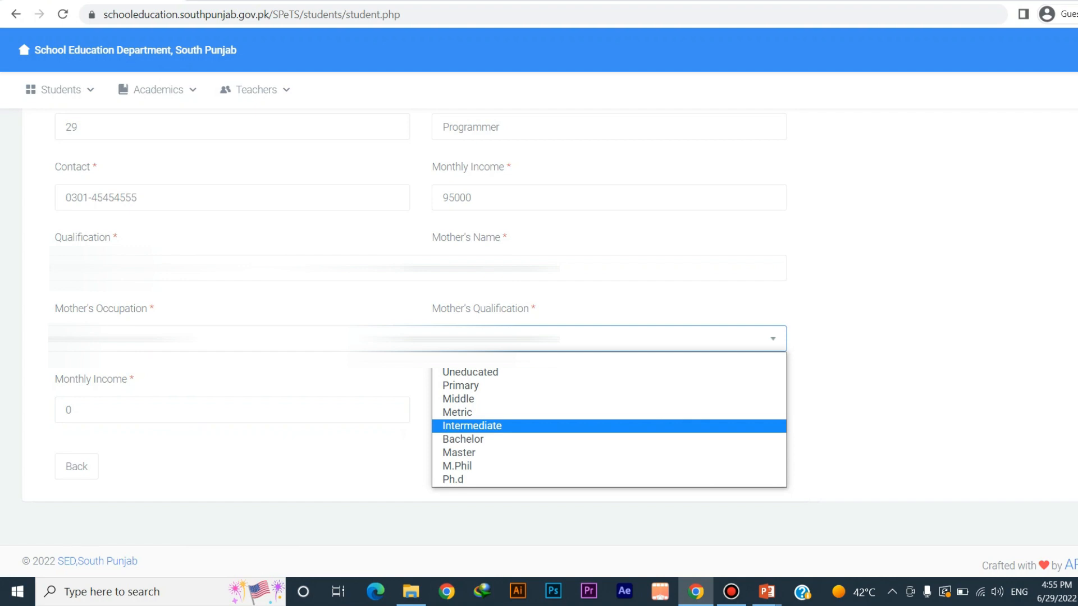
pyautogui.press('Return')
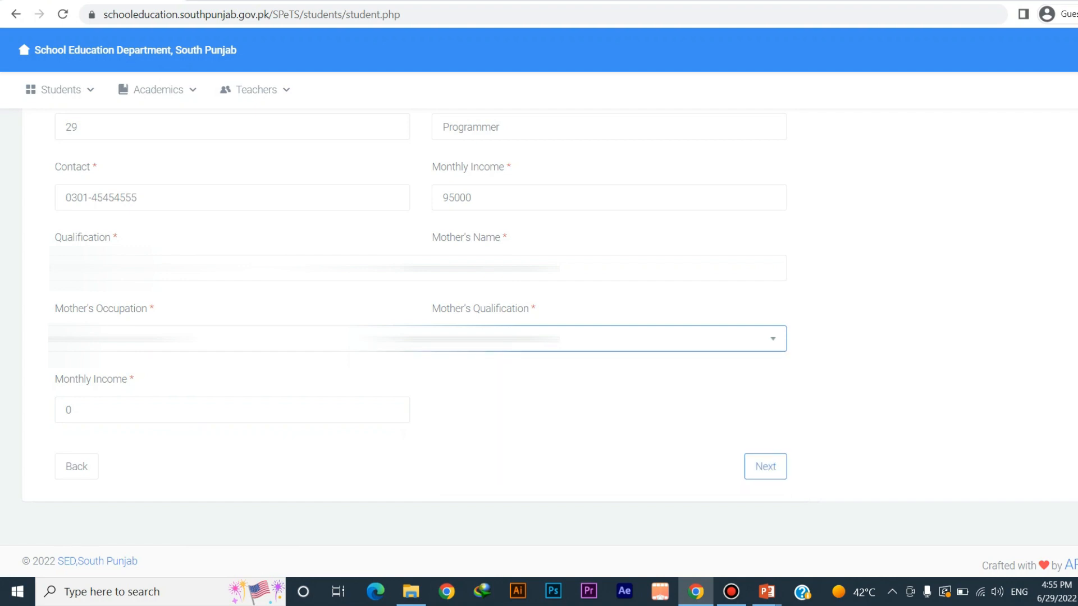
# On the School Enrollment step, fill in the previous school and select grade A
pyautogui.click(765, 466)
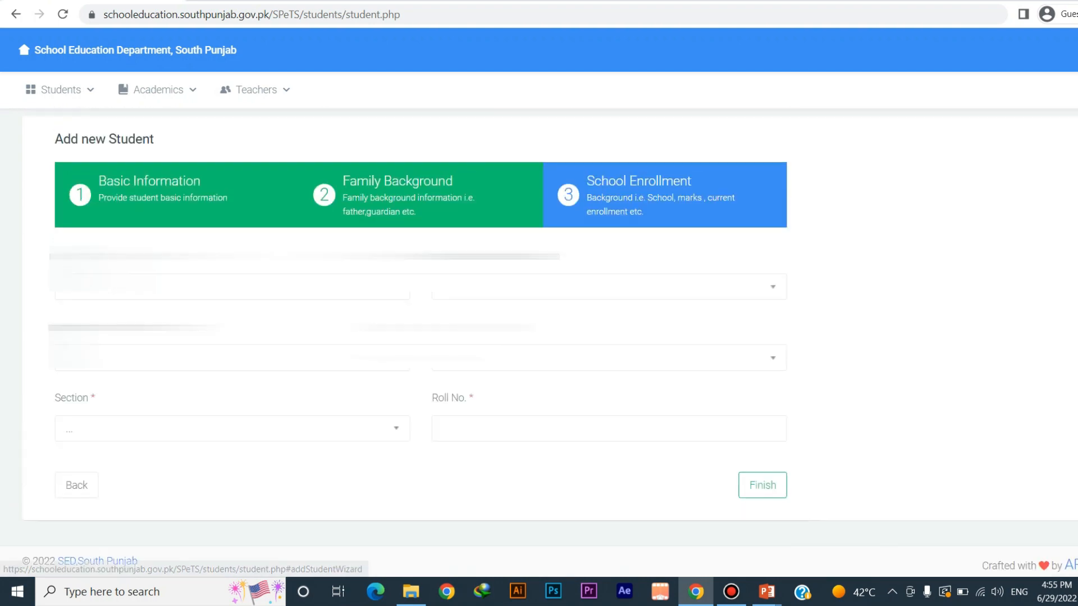
pyautogui.scroll(-1, 550, 326)
pyautogui.click(225, 273)
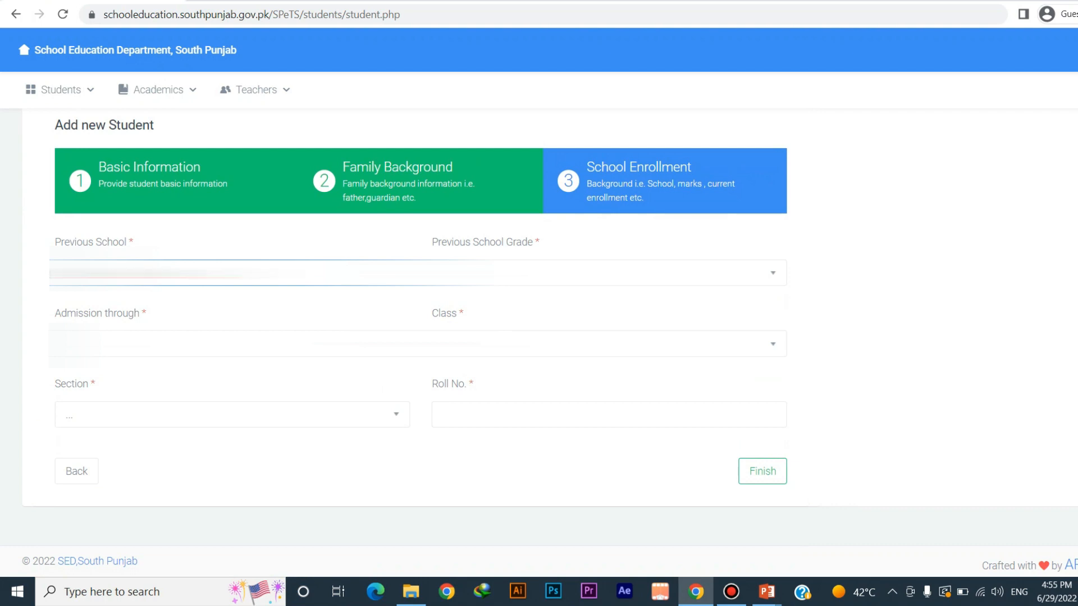
pyautogui.click(609, 273)
pyautogui.click(609, 273)
pyautogui.click(609, 320)
# Set admission through Family, class 7, section Iqbal, roll no. 56, and submit
pyautogui.click(233, 344)
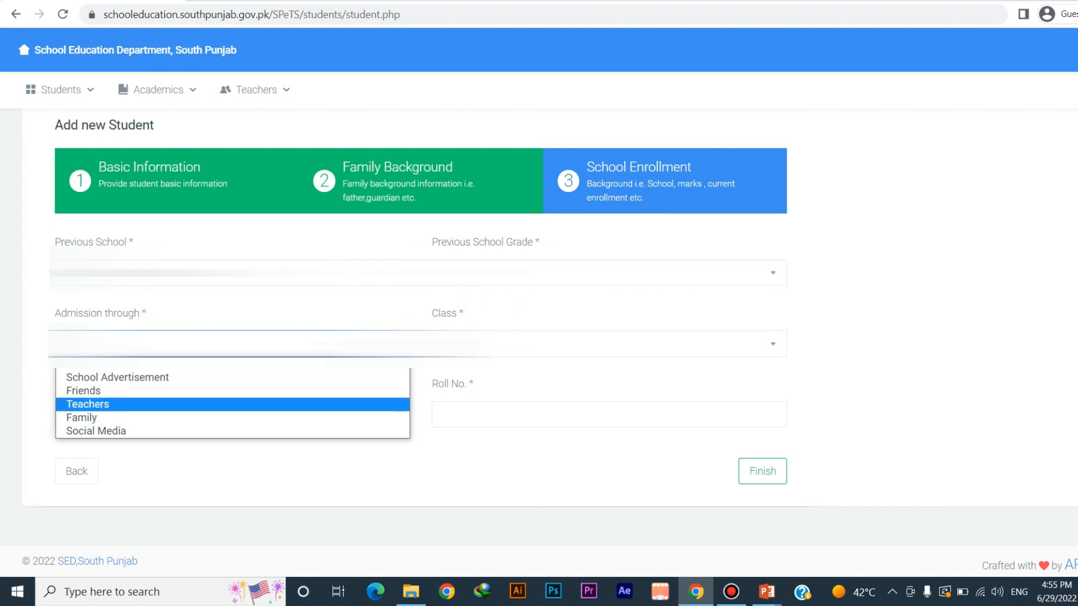
pyautogui.press('Down')
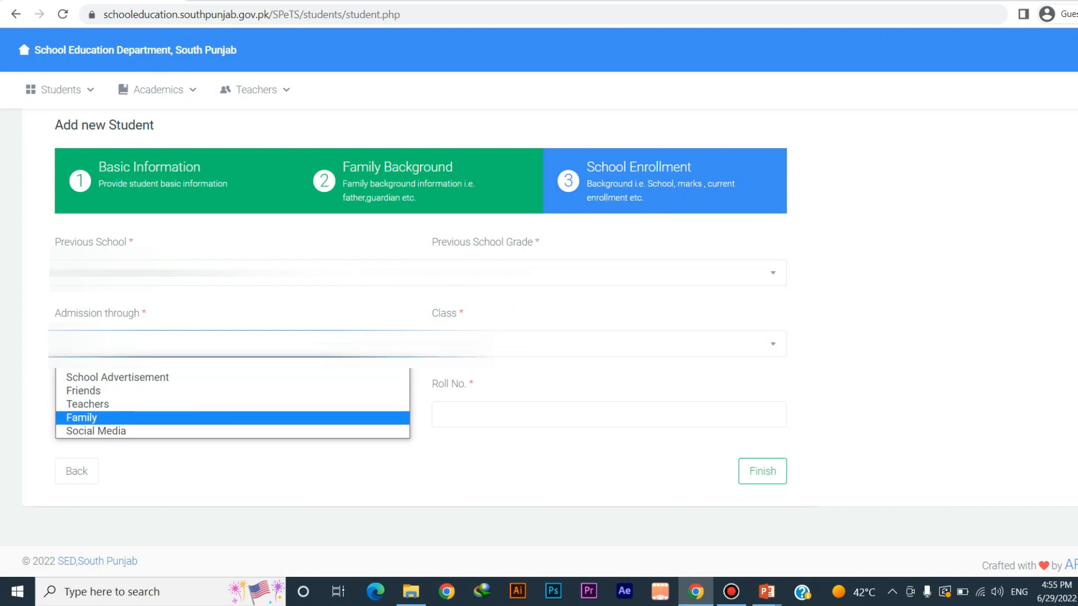
pyautogui.click(232, 418)
pyautogui.click(609, 344)
pyautogui.click(609, 498)
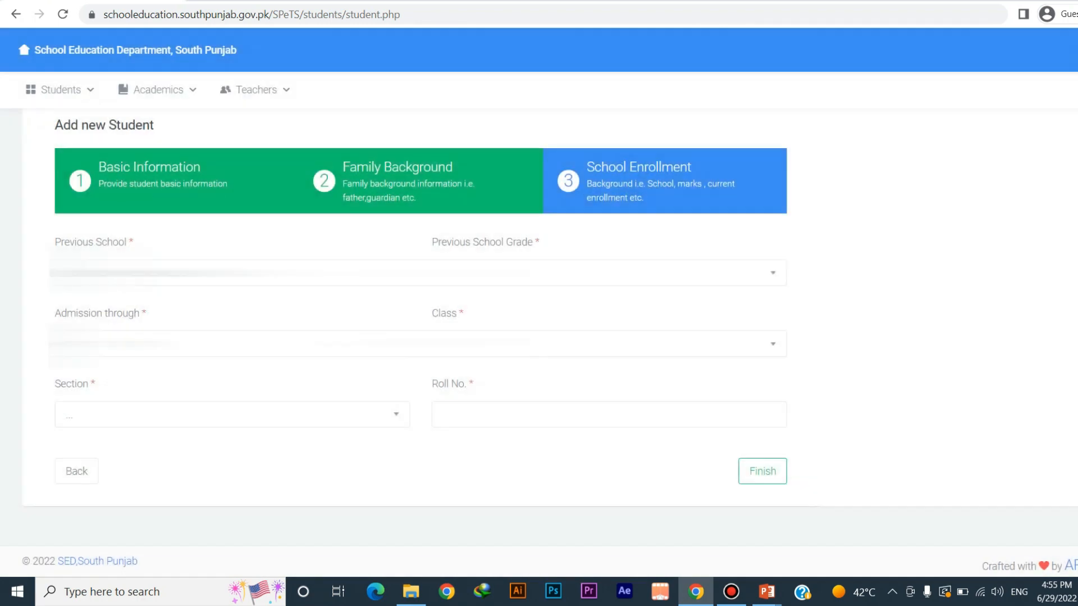
pyautogui.click(232, 414)
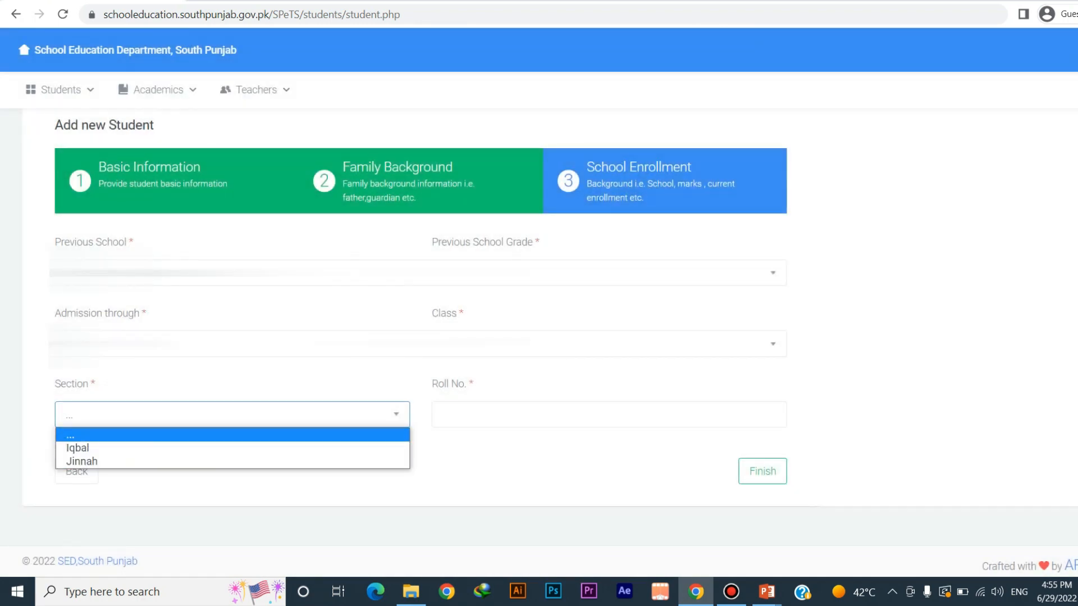
pyautogui.click(233, 448)
pyautogui.click(609, 414)
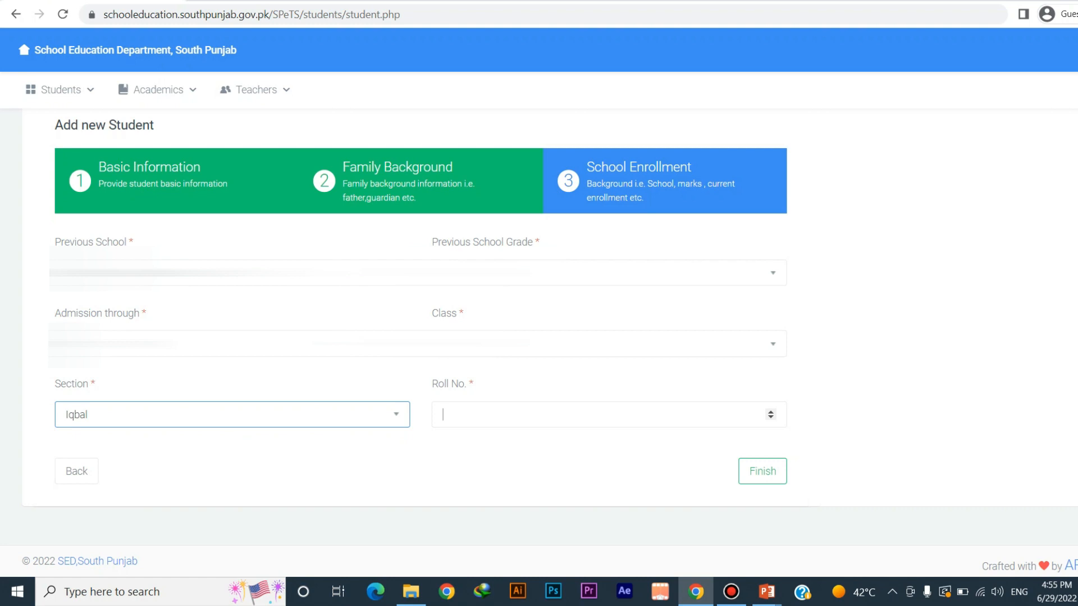
pyautogui.write('56')
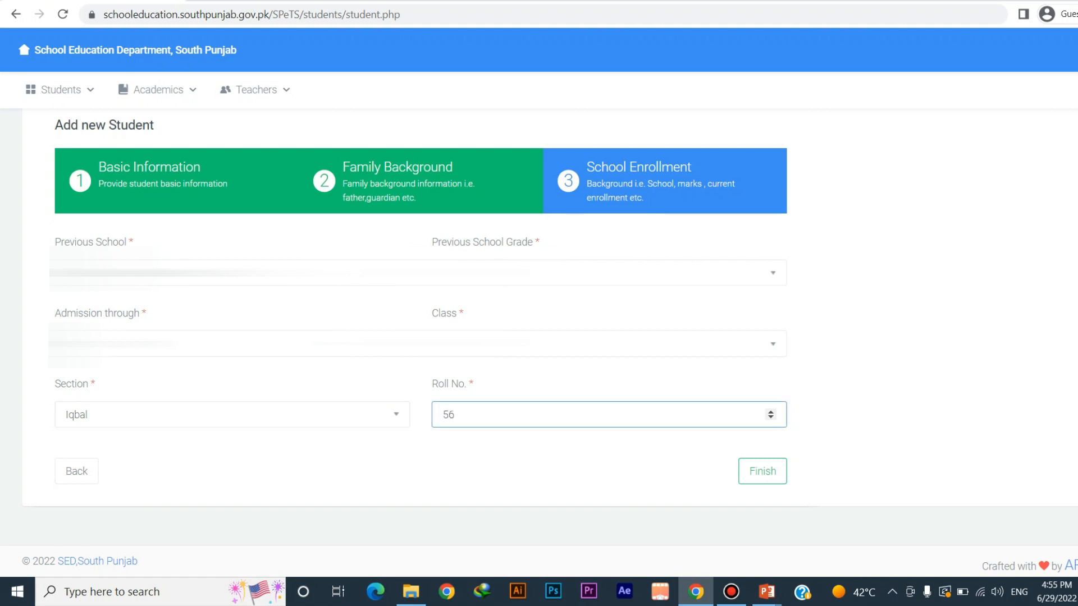
pyautogui.click(762, 471)
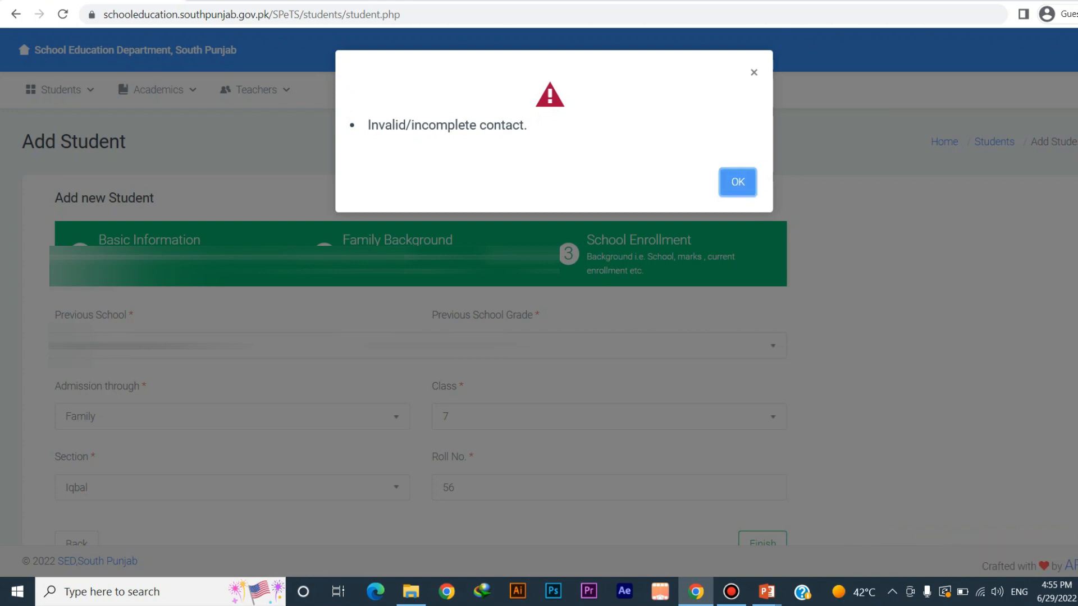
# Dismiss the invalid-contact alert, correct the guardian's contact number, and resubmit the enrollment
pyautogui.click(738, 182)
pyautogui.scroll(-2, 539, 325)
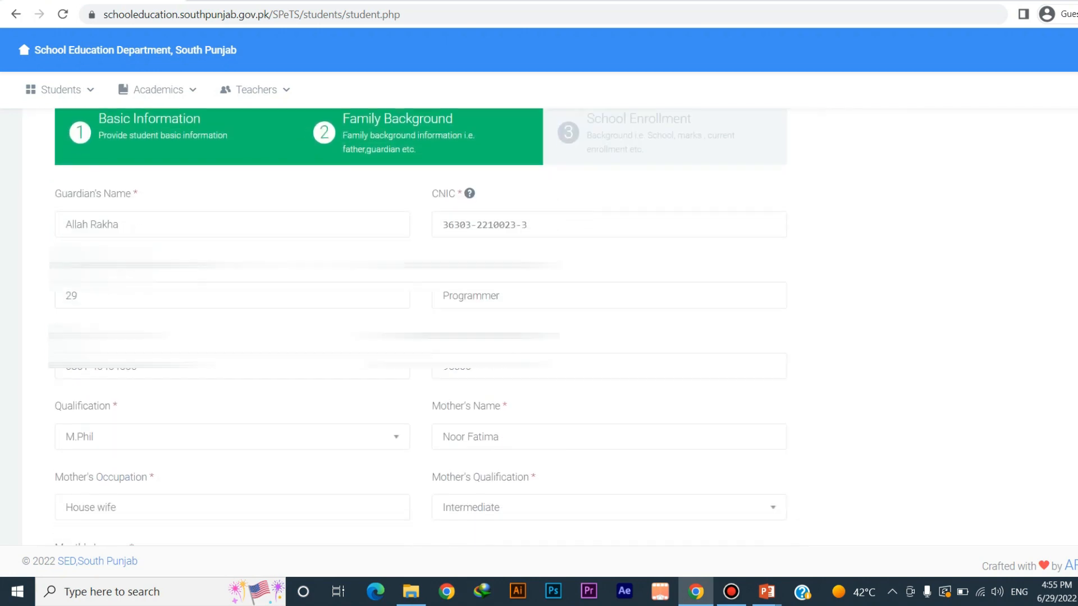
pyautogui.click(168, 342)
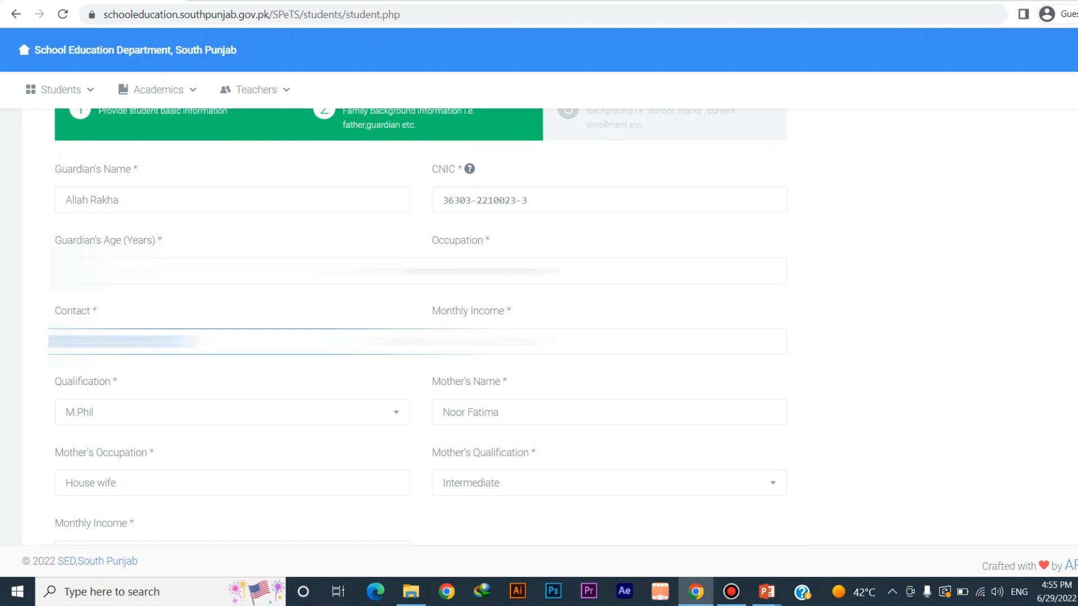
pyautogui.hotkey('ctrl', 'a')
pyautogui.scroll(-3, 393, 337)
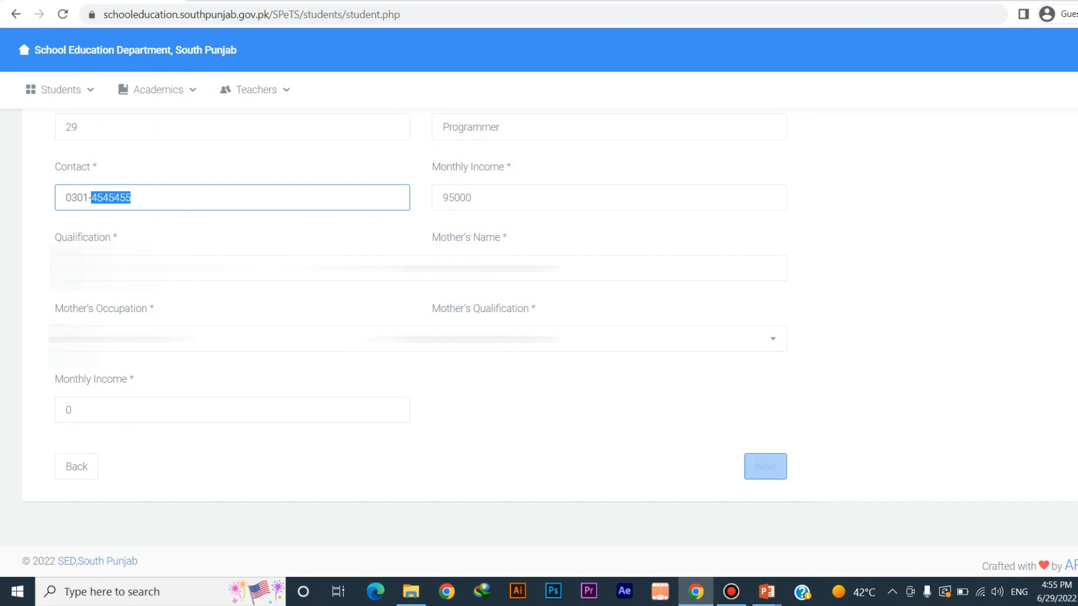
pyautogui.click(762, 464)
pyautogui.scroll(-3, 539, 337)
pyautogui.click(762, 397)
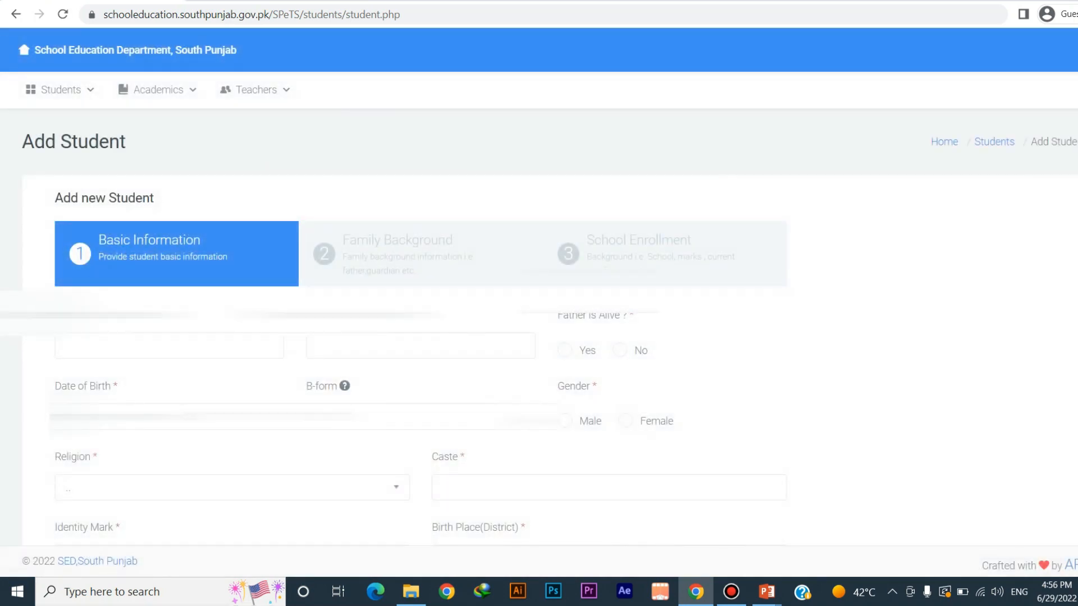
# From Classes, list the class 7 Iqbal students and open the new student's profile
pyautogui.moveTo(61, 89)
pyautogui.click(47, 126)
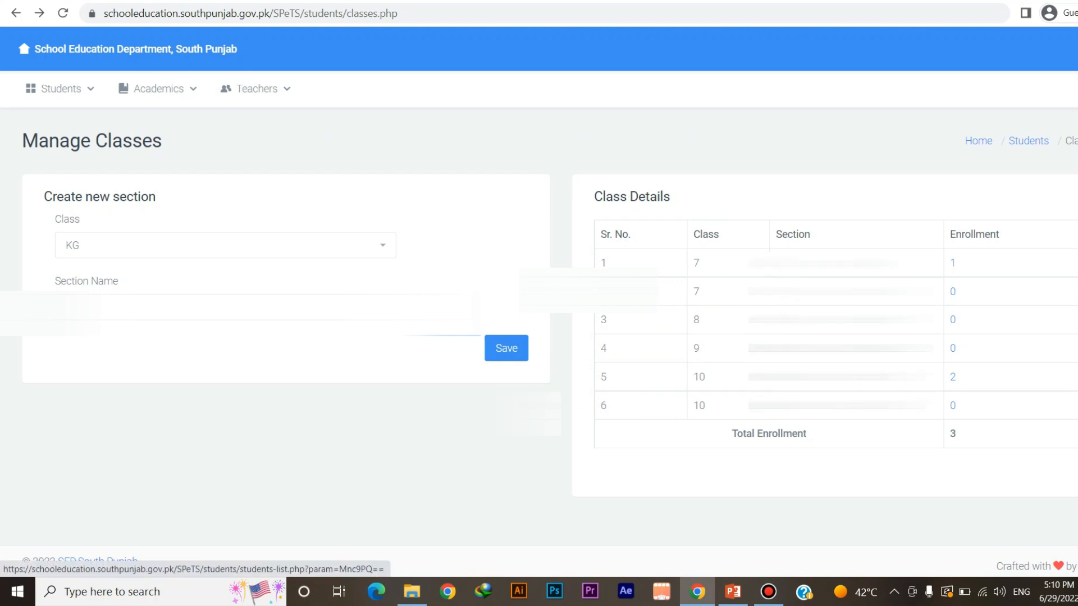
pyautogui.click(953, 263)
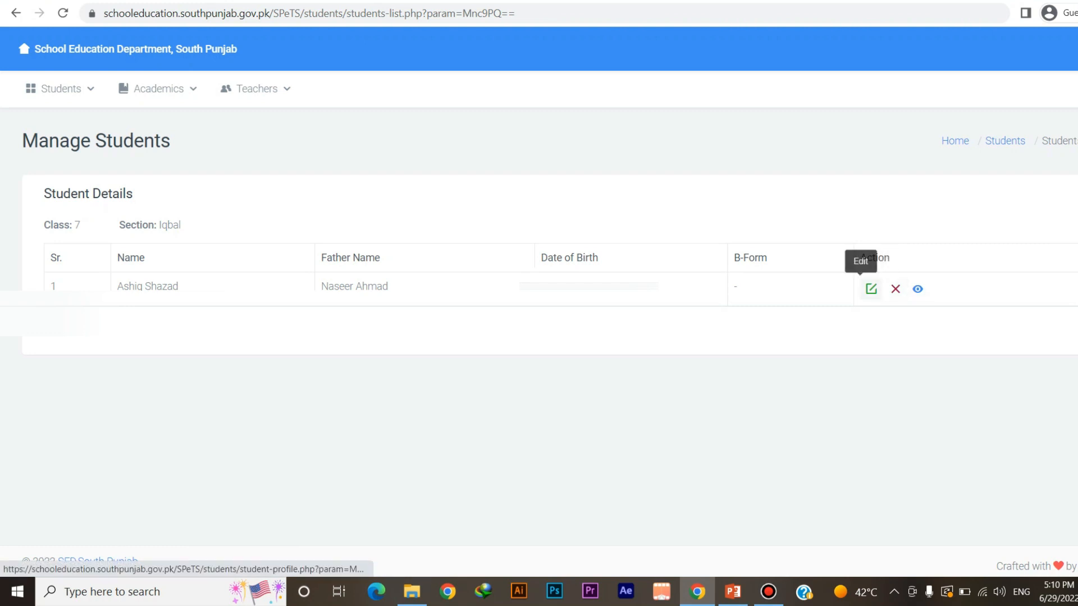
pyautogui.click(870, 288)
pyautogui.click(870, 289)
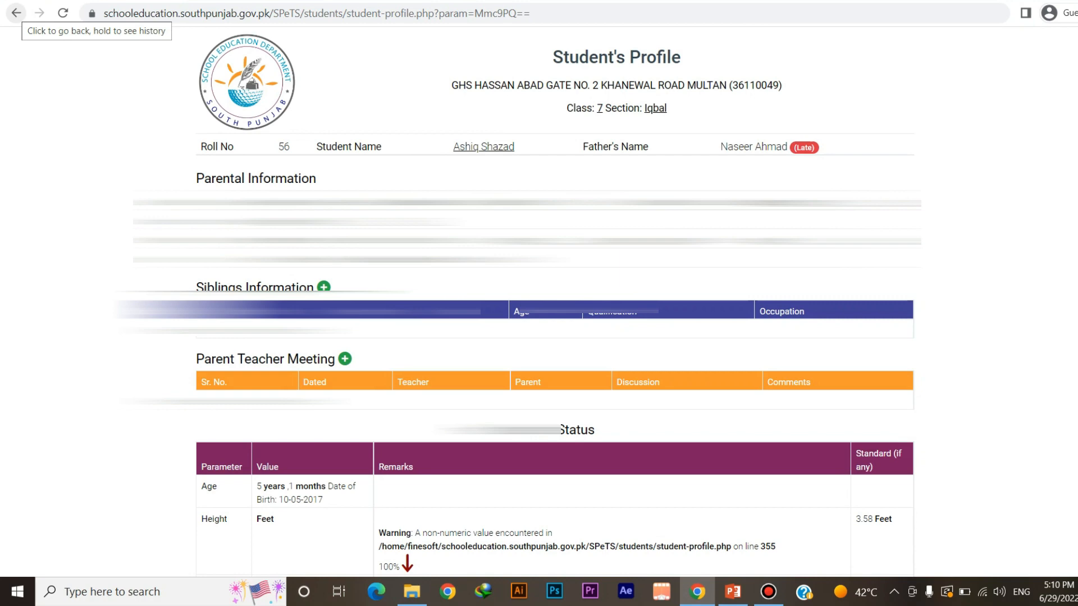
pyautogui.scroll(-3, 539, 303)
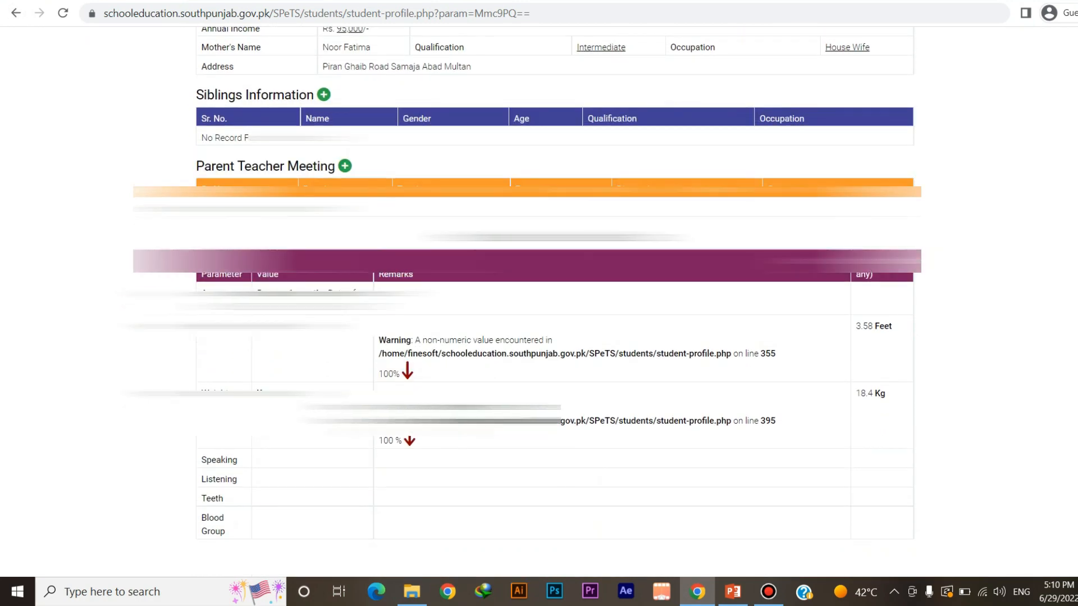
pyautogui.scroll(3, 539, 303)
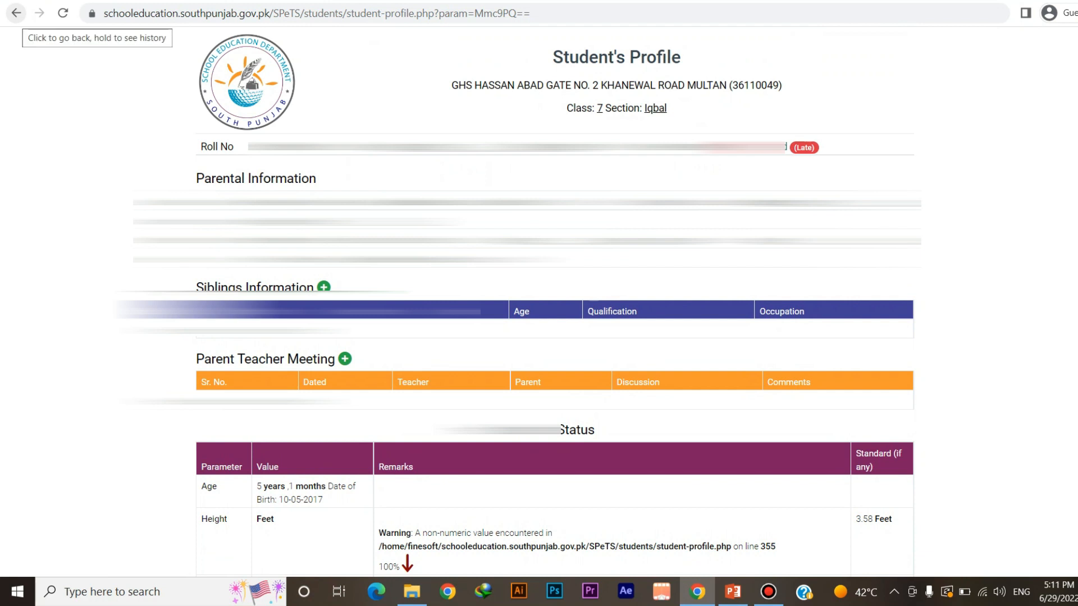
pyautogui.click(16, 13)
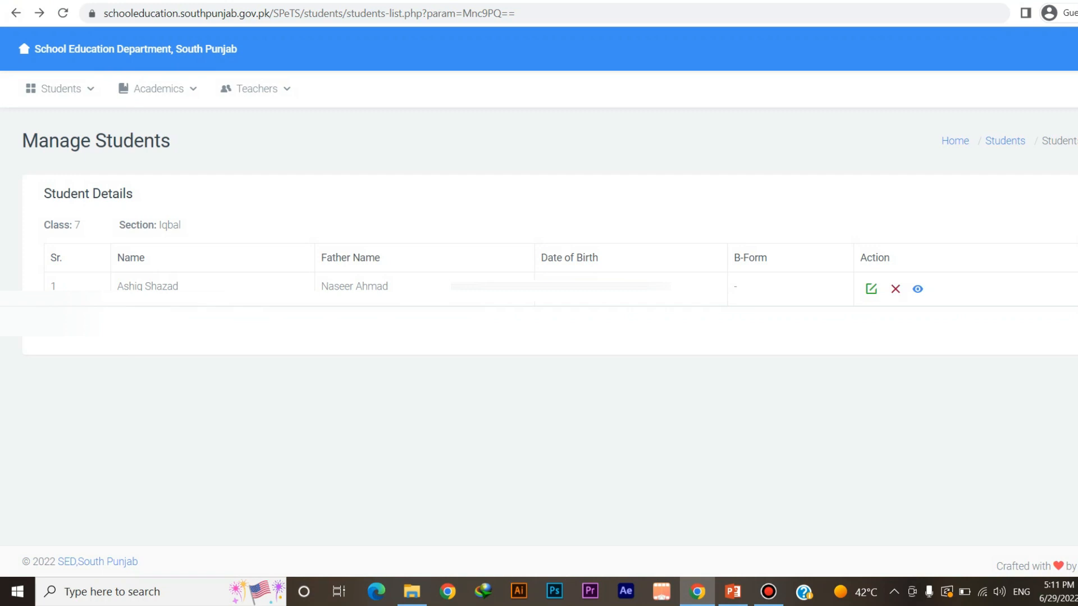
# Delete the new student's record from class 7 Iqbal and confirm the deletion
pyautogui.click(895, 289)
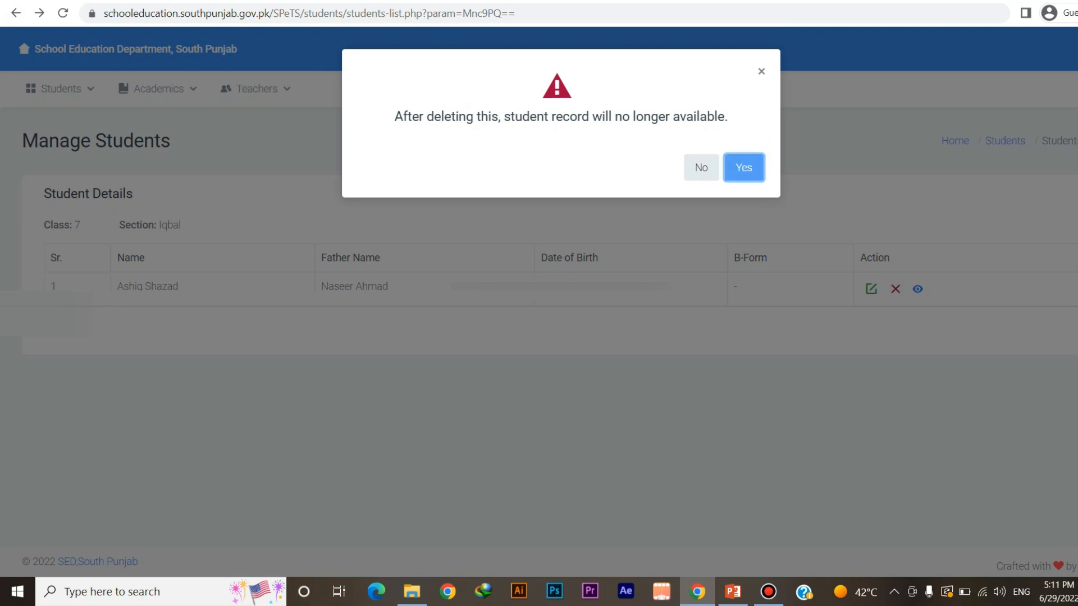
pyautogui.press('Return')
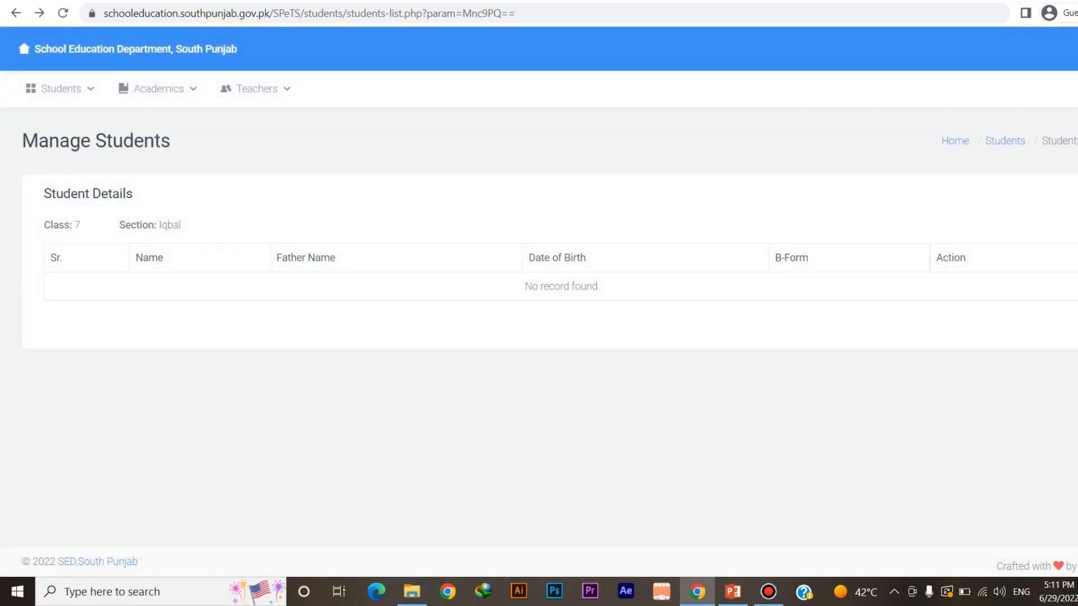
pyautogui.click(1067, 49)
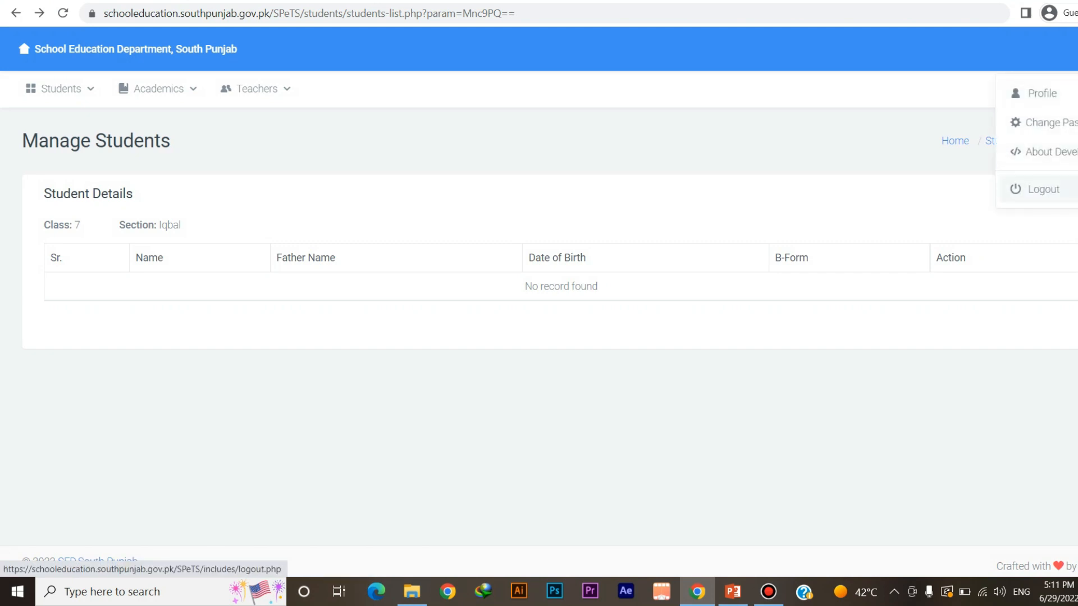
# Log out of SPeTS and return to the PowerPoint 'Modules' slide
pyautogui.click(1039, 190)
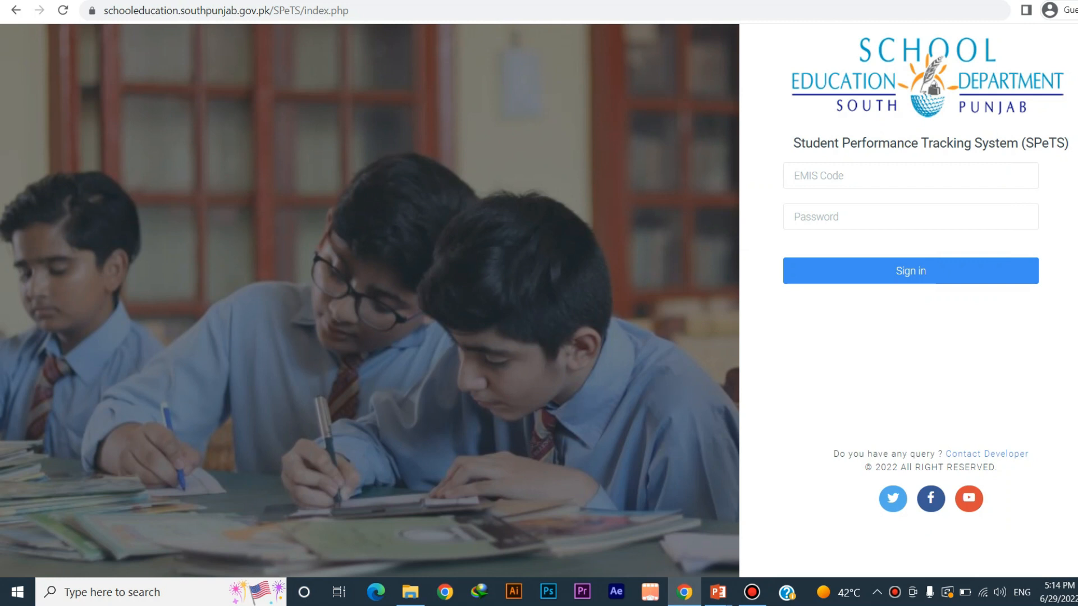
pyautogui.hotkey('alt', 'Tab')
pyautogui.press('Tab')
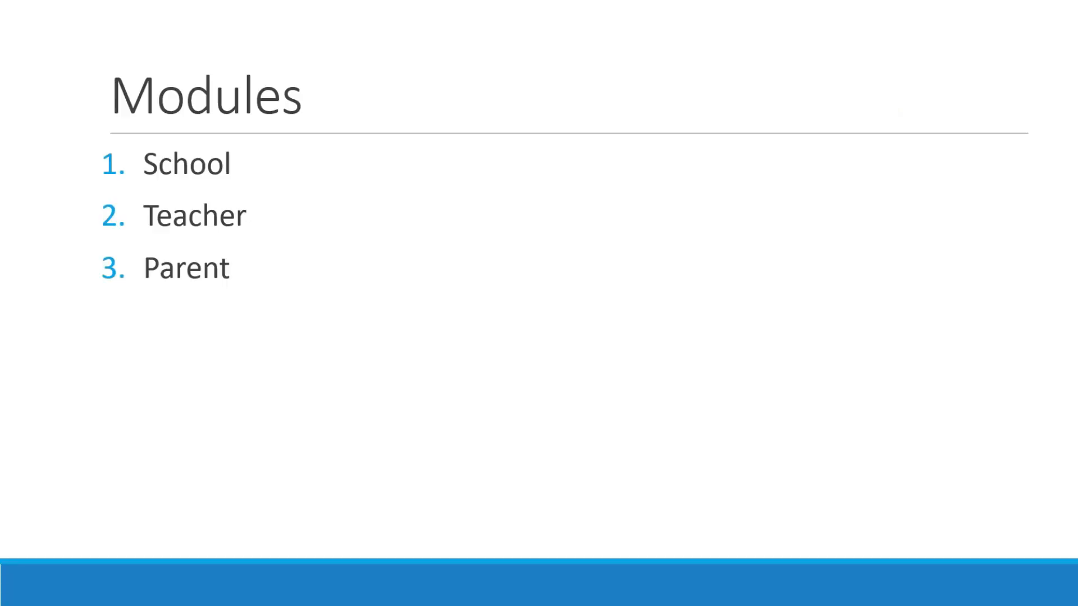